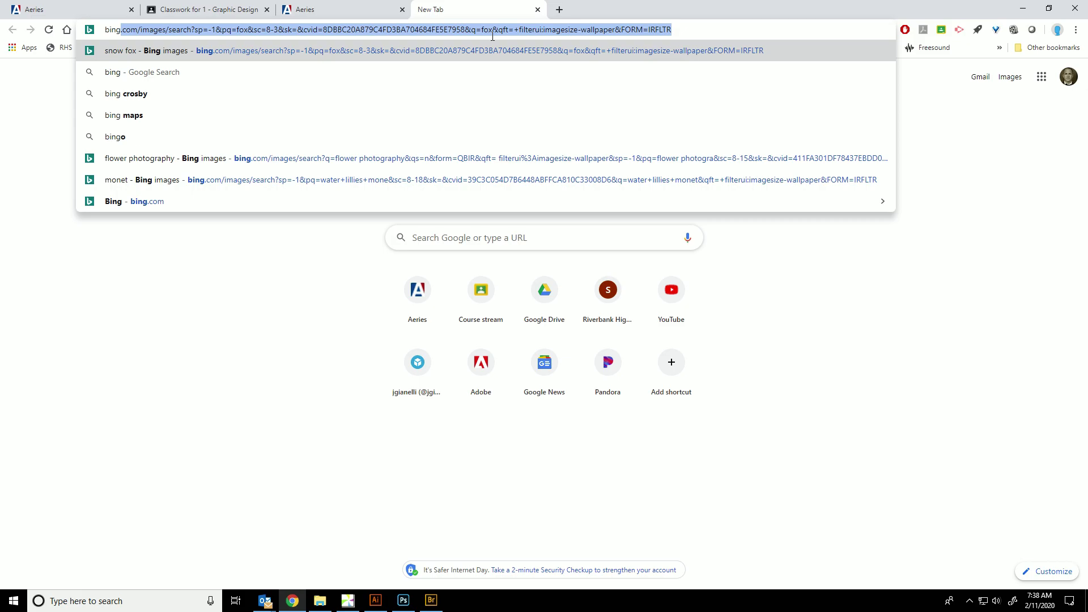
Open Bing Images with the extra large size filter and search for "snake"
{"action": "key", "text": "Return"}
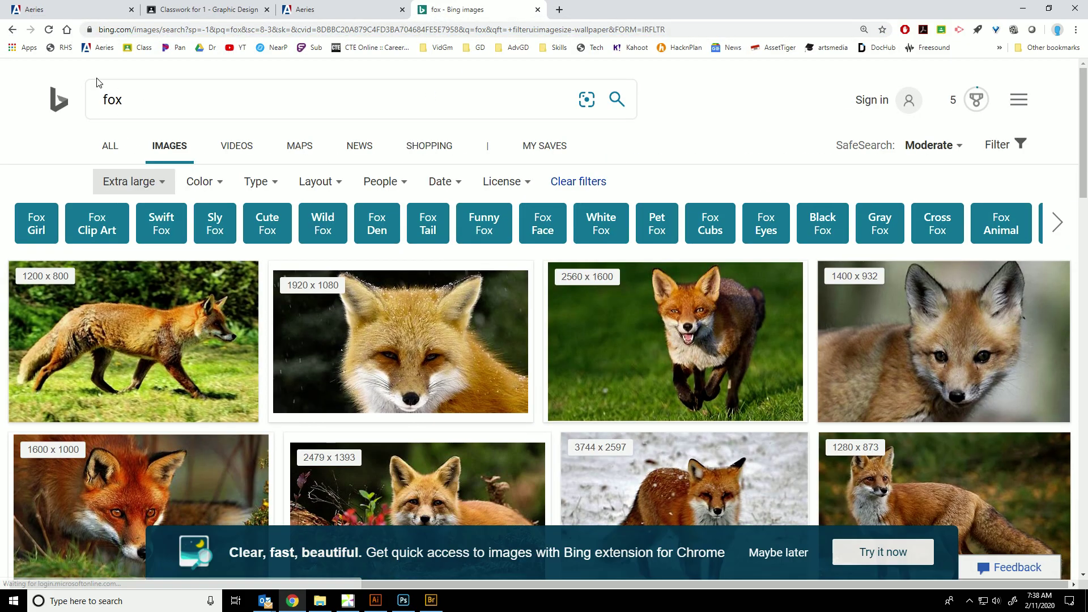
{"action": "left_click_drag", "start_coordinate": [121, 89], "coordinate": [42, 84]}
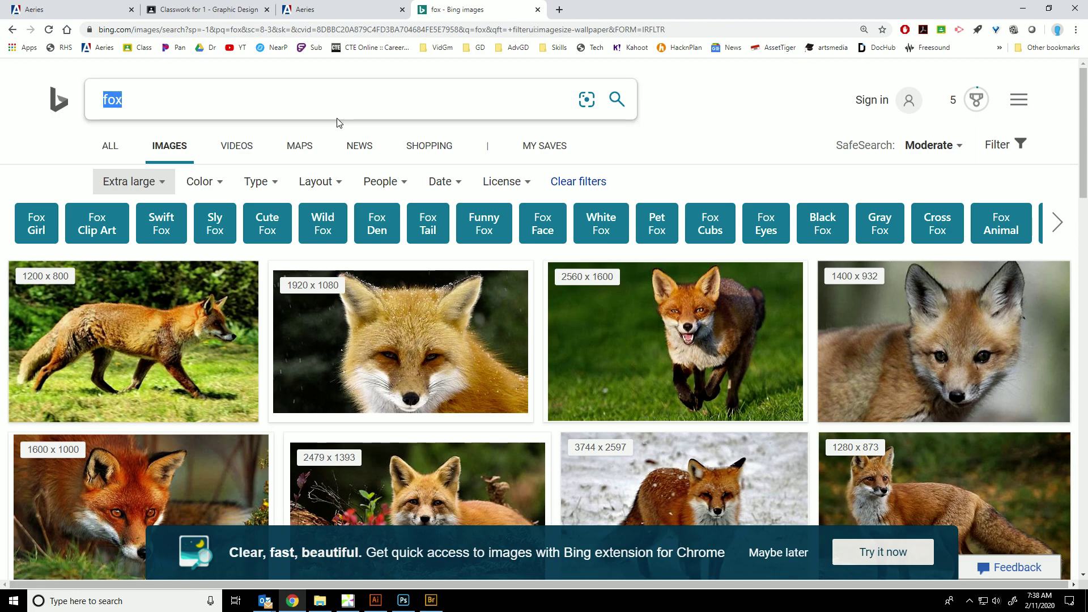
{"action": "type", "text": "snake"}
{"action": "key", "text": "Return"}
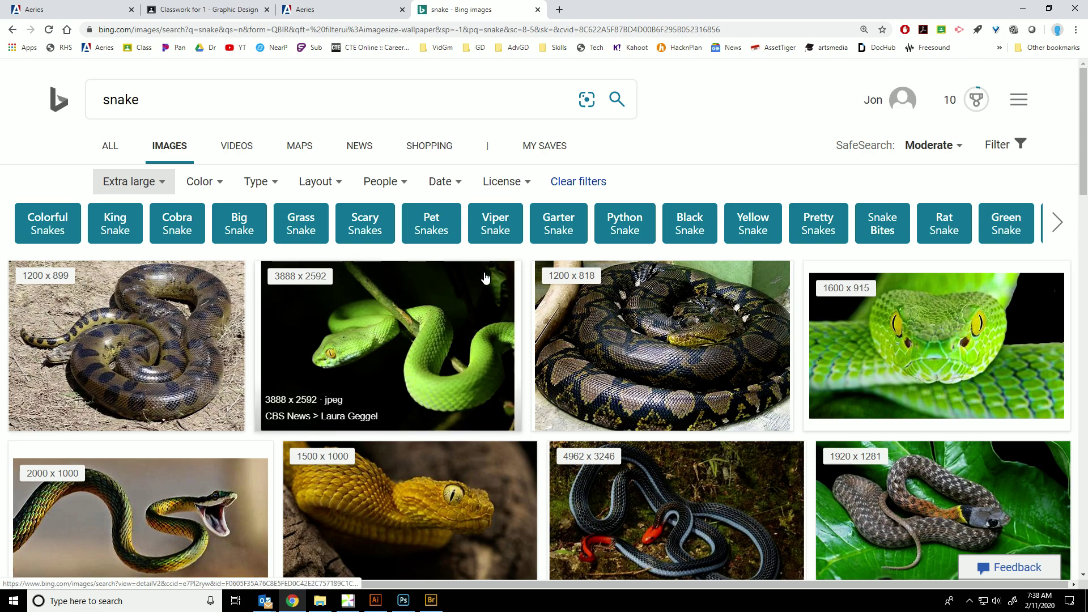
Preview the 2000 x 1000 photo of the open-mouthed green and yellow snake, and return to the results
{"action": "scroll", "coordinate": [485, 277], "scroll_direction": "down", "scroll_amount": 1}
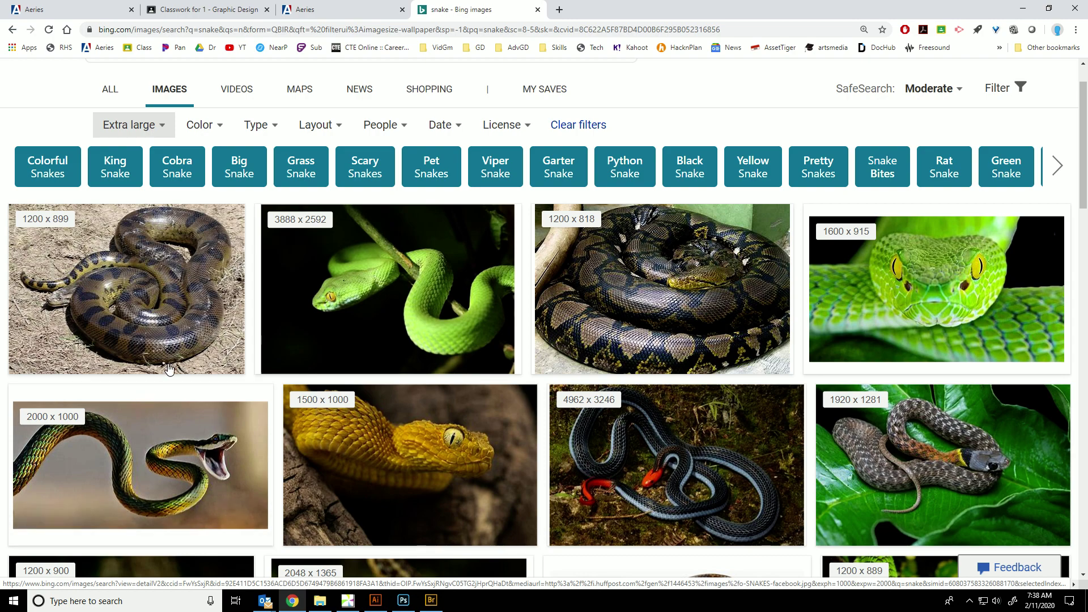
{"action": "scroll", "coordinate": [256, 294], "scroll_direction": "down", "scroll_amount": 3}
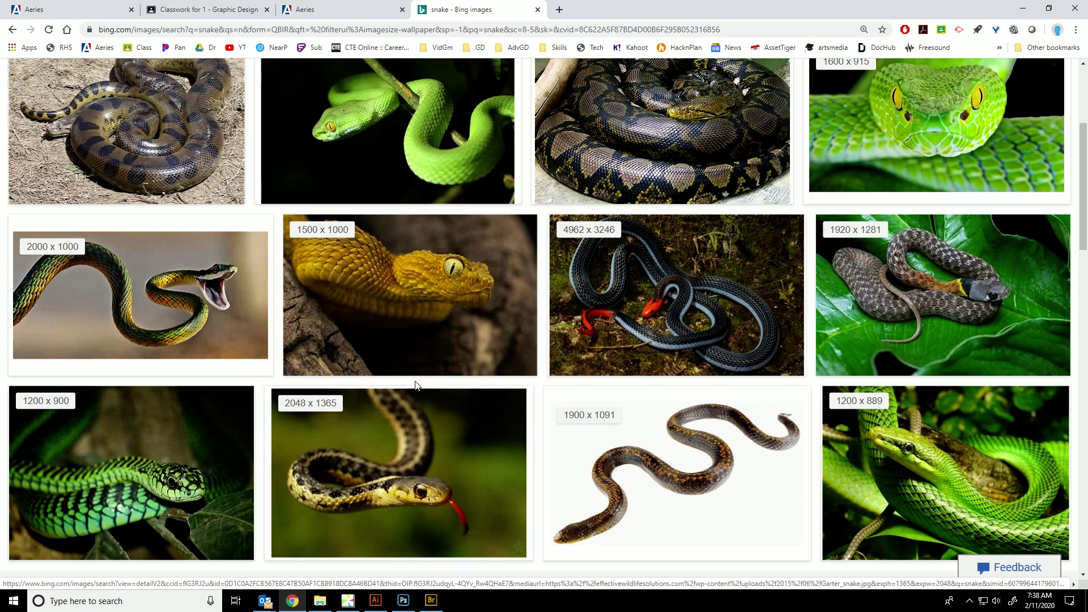
{"action": "left_click", "coordinate": [181, 325]}
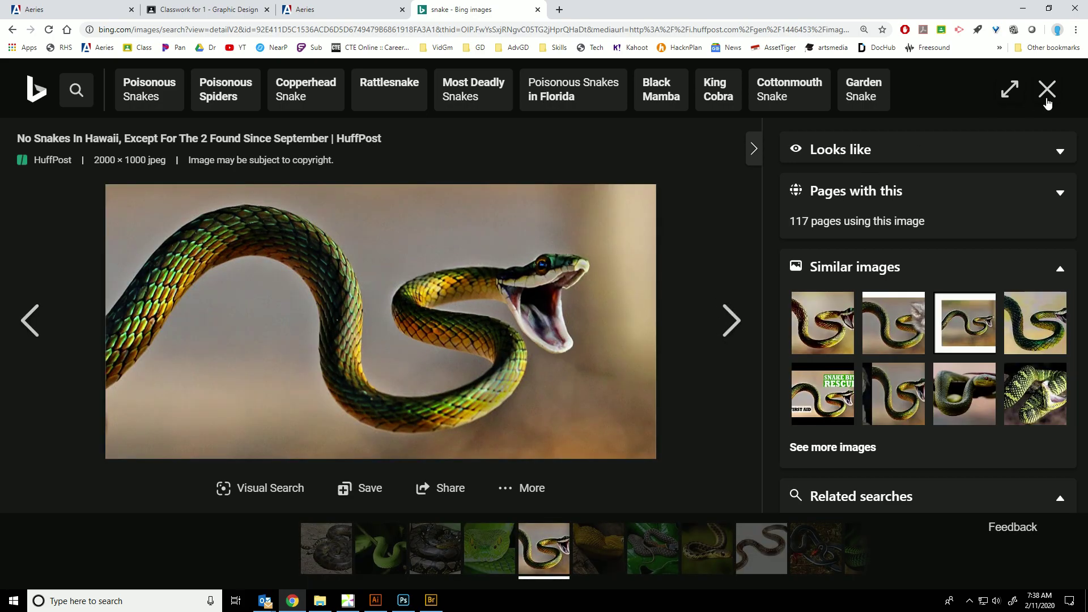
{"action": "left_click", "coordinate": [1047, 89]}
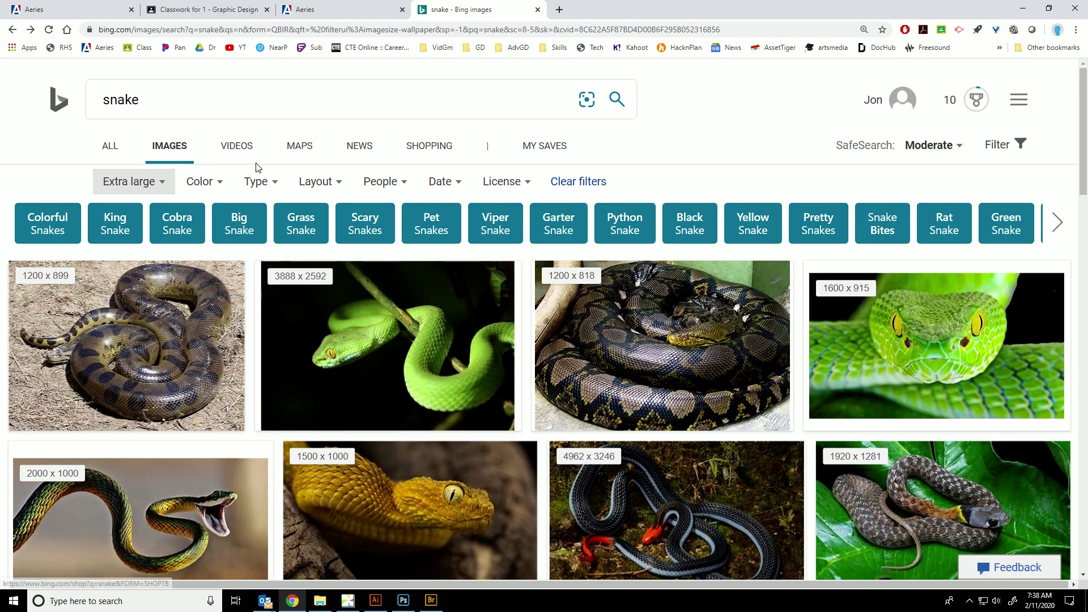
Check the available image size filter options and leave Extra large selected
{"action": "left_click", "coordinate": [123, 183]}
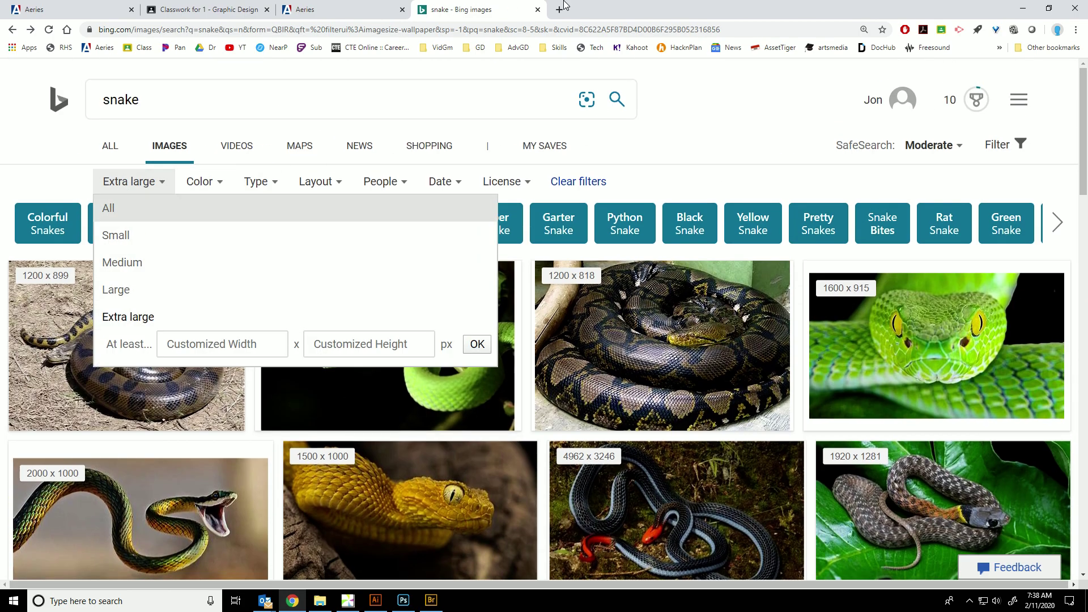
{"action": "left_click", "coordinate": [502, 182]}
{"action": "right_click", "coordinate": [693, 114]}
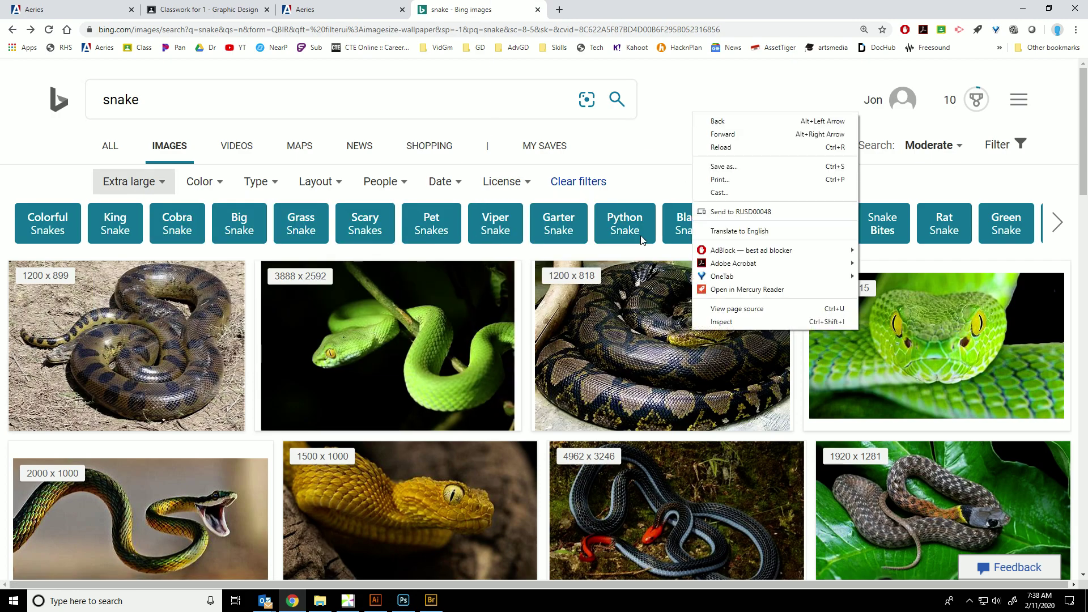
{"action": "left_click", "coordinate": [627, 161]}
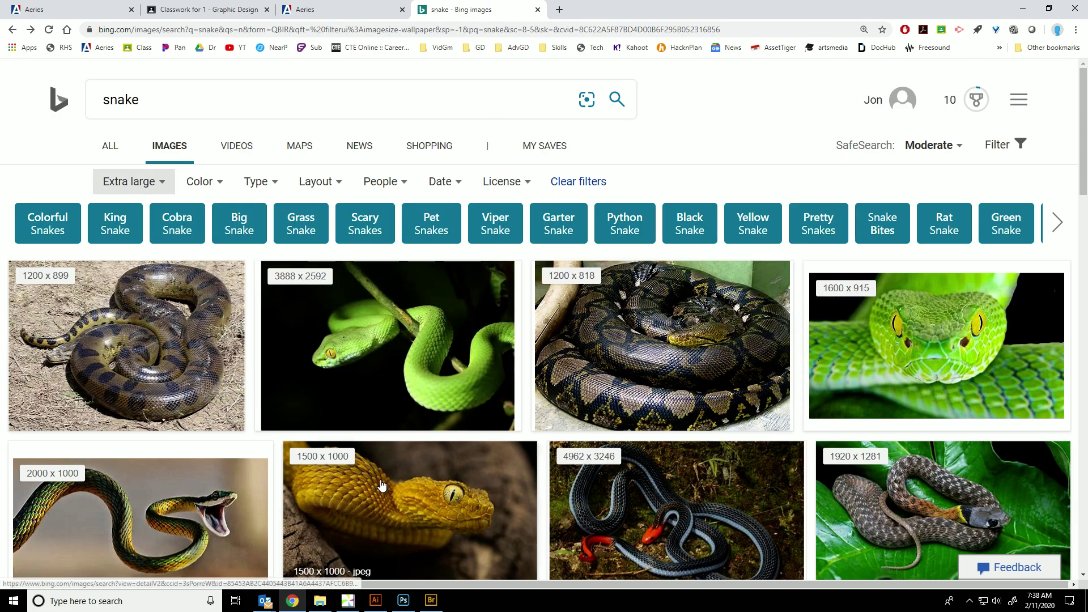
Examine the extra large snake results for a detailed, high-resolution photo of a snake
{"action": "scroll", "coordinate": [376, 468], "scroll_direction": "down", "scroll_amount": 2}
{"action": "scroll", "coordinate": [309, 439], "scroll_direction": "down", "scroll_amount": 4}
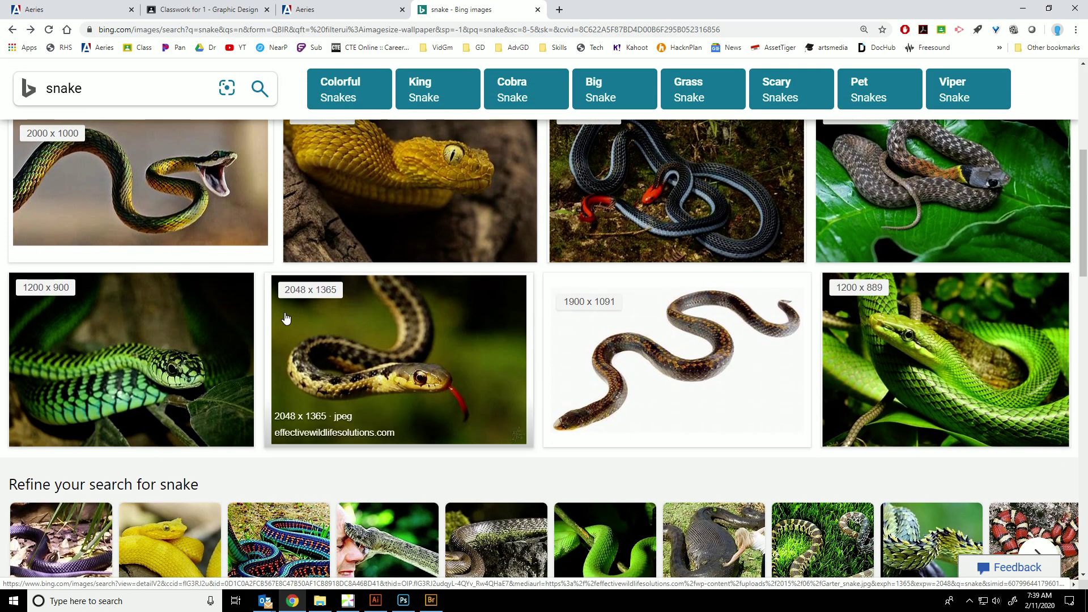
{"action": "scroll", "coordinate": [400, 322], "scroll_direction": "down", "scroll_amount": 6}
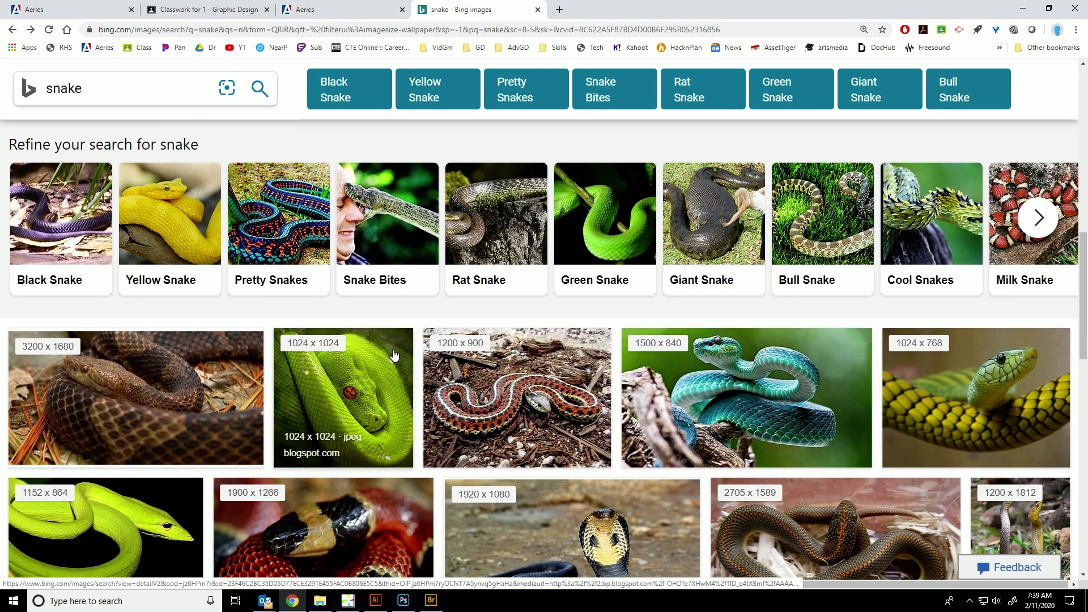
{"action": "scroll", "coordinate": [612, 304], "scroll_direction": "down", "scroll_amount": 1}
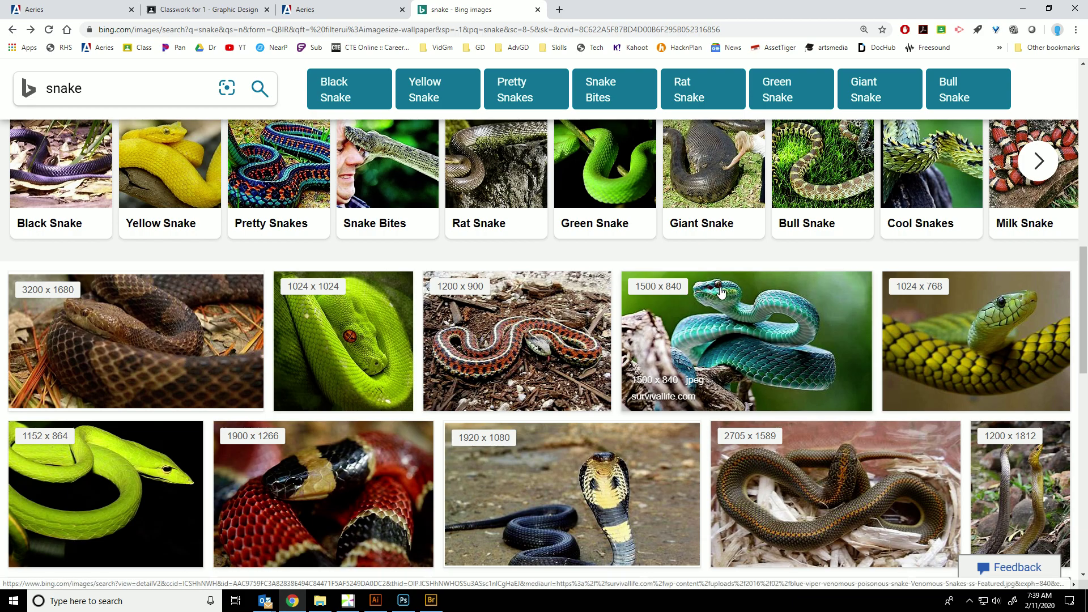
{"action": "scroll", "coordinate": [582, 320], "scroll_direction": "down", "scroll_amount": 3}
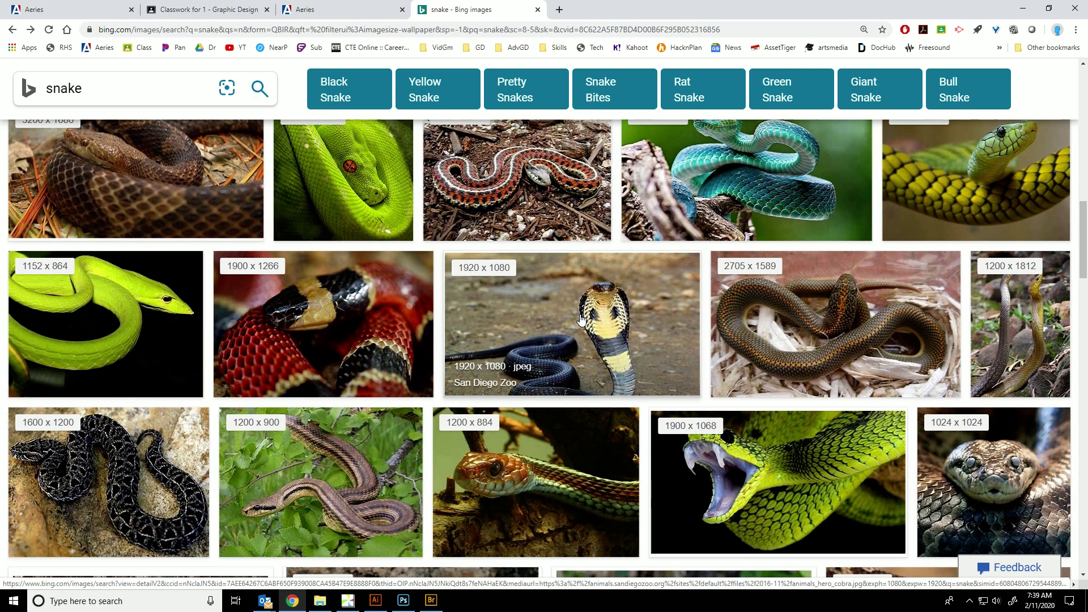
{"action": "scroll", "coordinate": [581, 315], "scroll_direction": "down", "scroll_amount": 4}
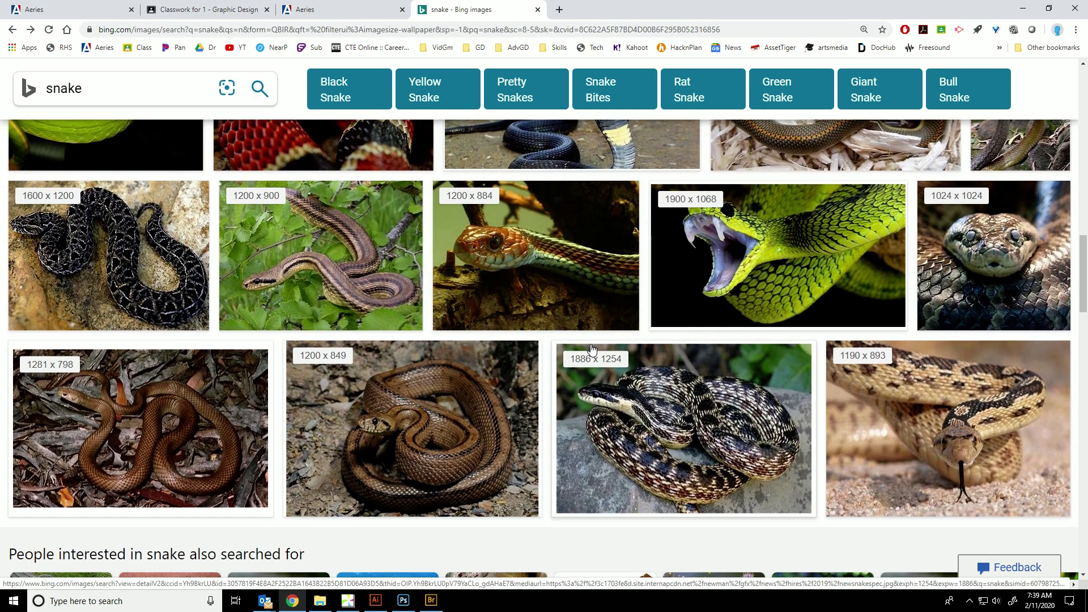
{"action": "scroll", "coordinate": [584, 347], "scroll_direction": "down", "scroll_amount": 10}
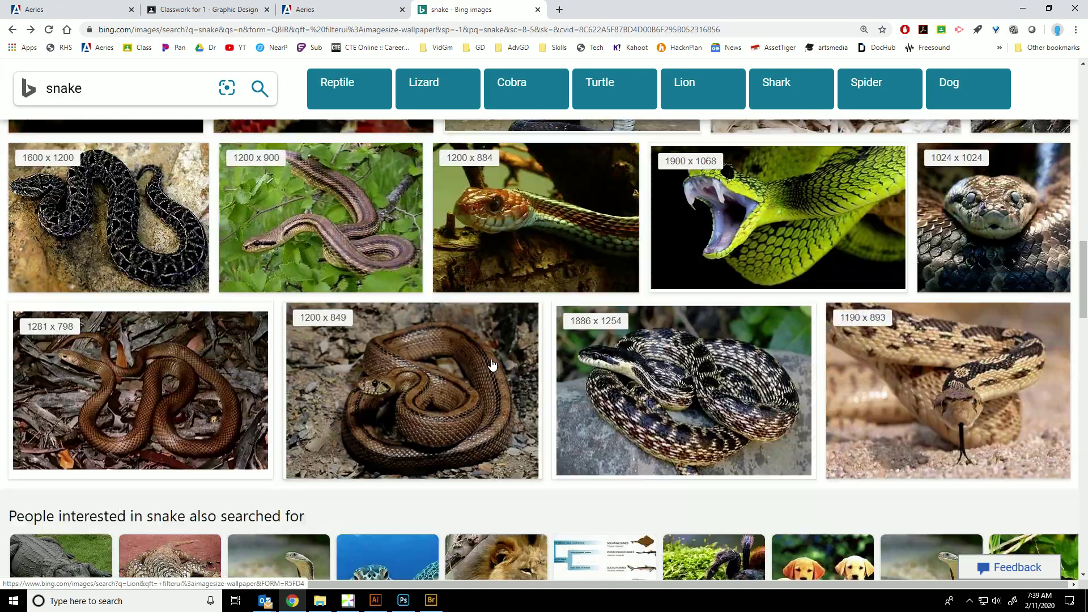
{"action": "scroll", "coordinate": [323, 299], "scroll_direction": "up", "scroll_amount": 6}
{"action": "scroll", "coordinate": [120, 257], "scroll_direction": "down", "scroll_amount": 3}
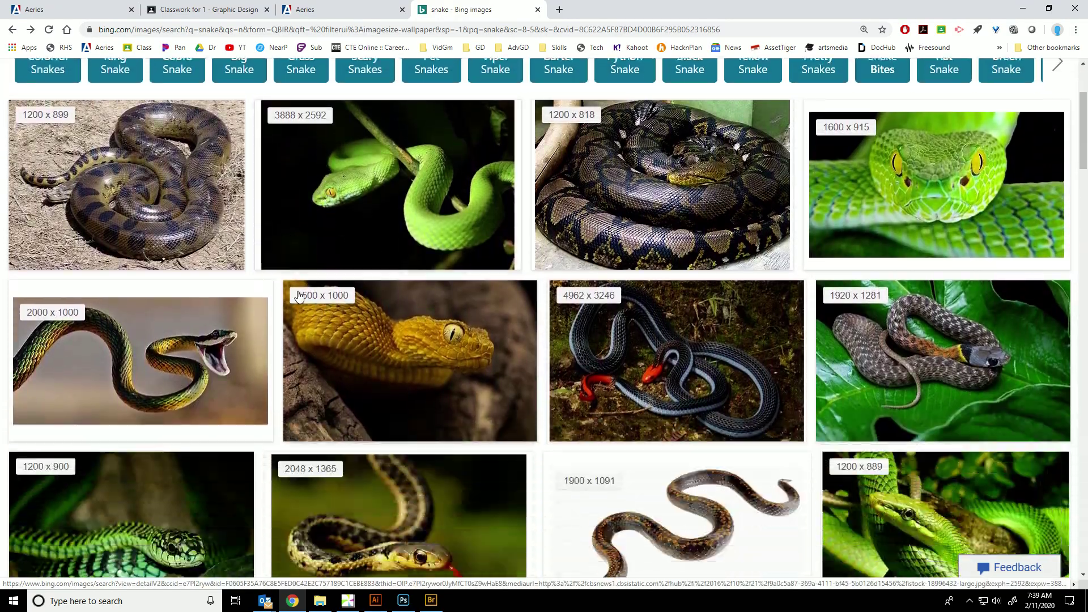
Open the 2000 x 1000 photo of the open-mouthed snake and copy the image
{"action": "left_click", "coordinate": [121, 259]}
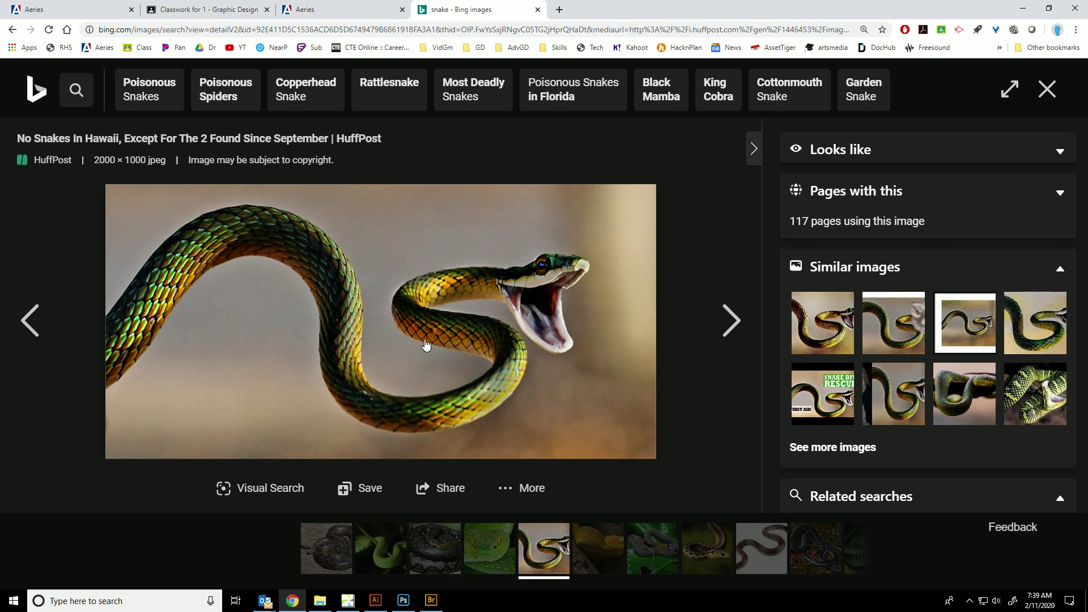
{"action": "right_click", "coordinate": [500, 304]}
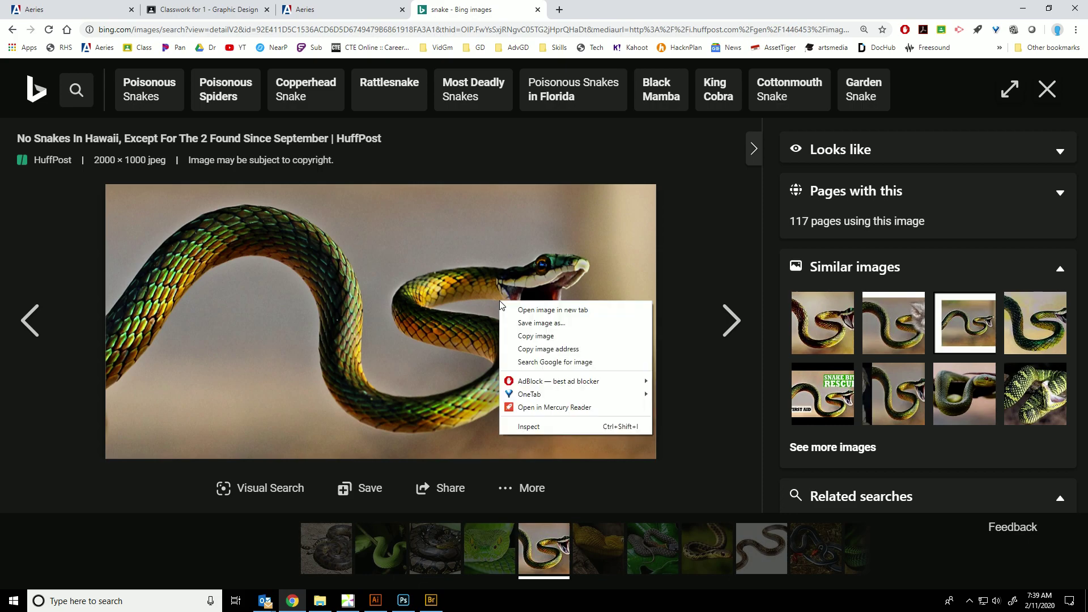
{"action": "left_click", "coordinate": [538, 336]}
Switch to Photoshop and create a white 2000 x 1000 px document at 72 ppi from the Clipboard preset
{"action": "left_click", "coordinate": [403, 601]}
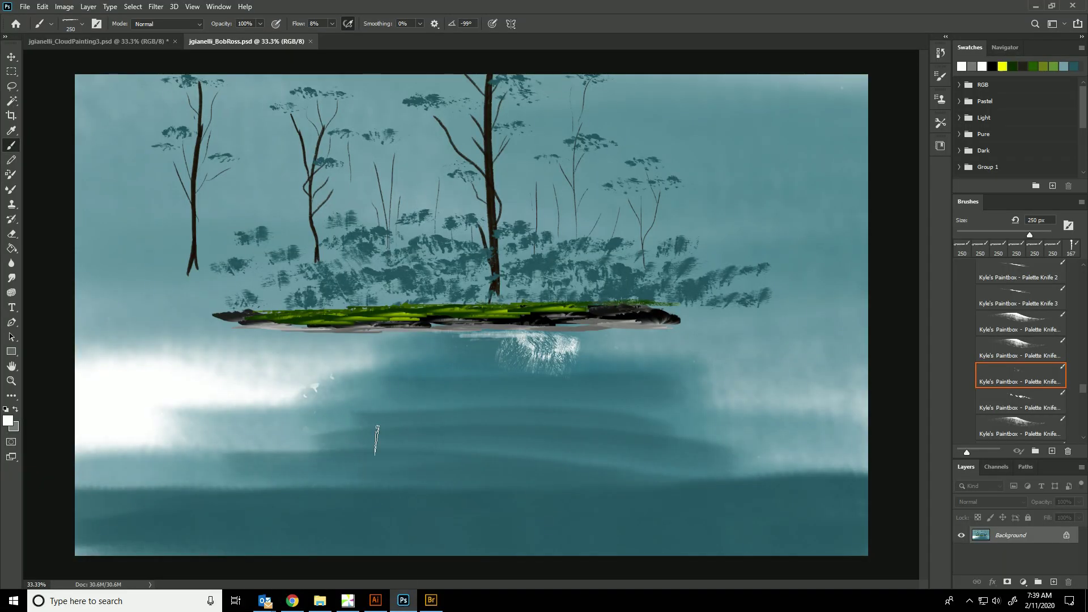
{"action": "left_click", "coordinate": [38, 8]}
{"action": "left_click", "coordinate": [51, 18]}
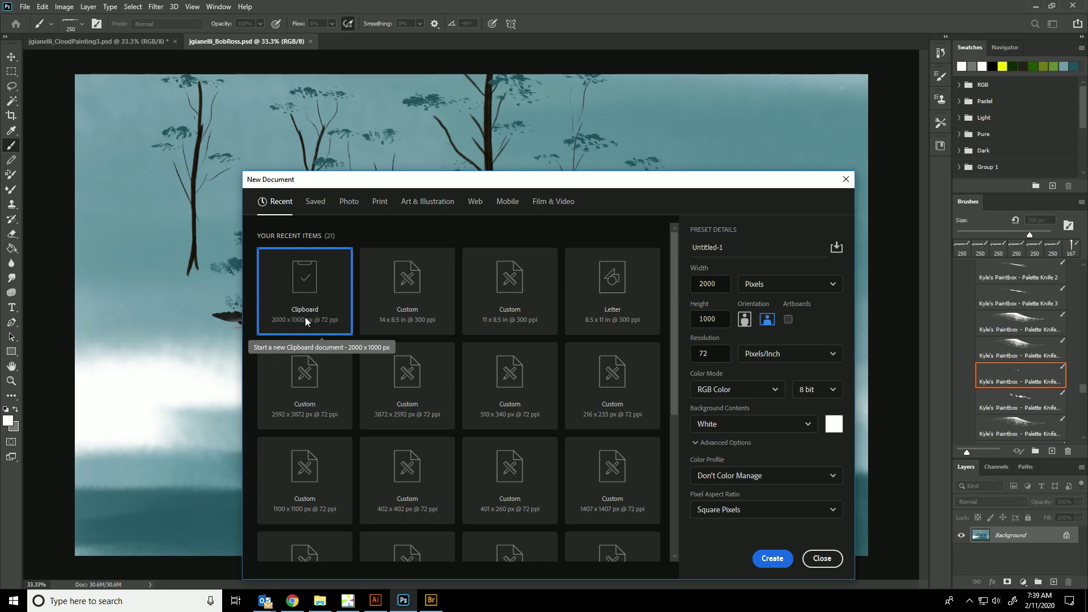
{"action": "left_click", "coordinate": [777, 561]}
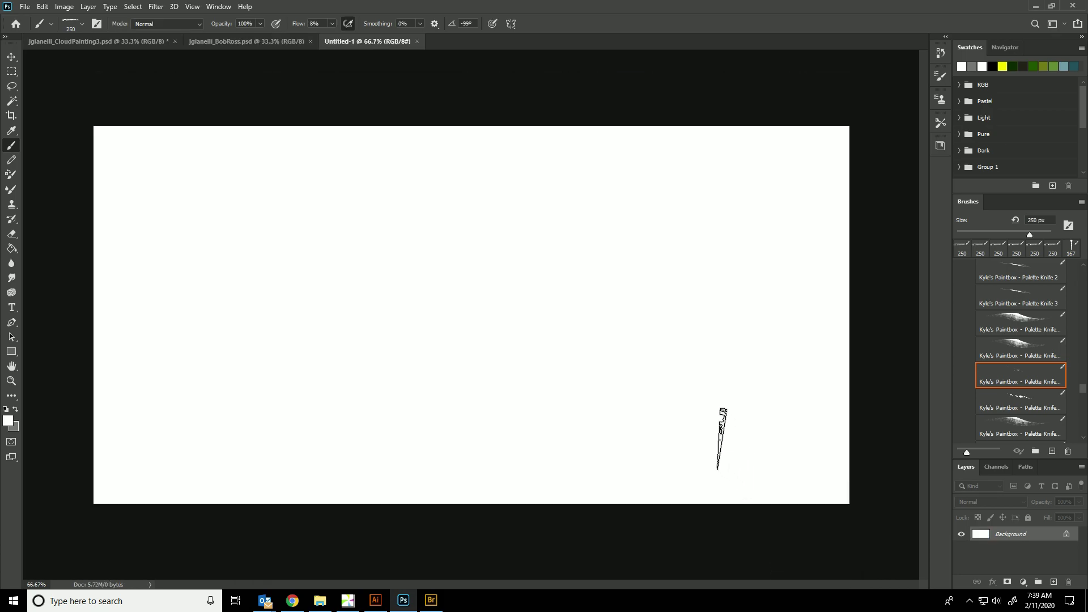
Create a second blank document from the same Clipboard preset, 2000 x 1000 px at 72 ppi
{"action": "left_click", "coordinate": [24, 6]}
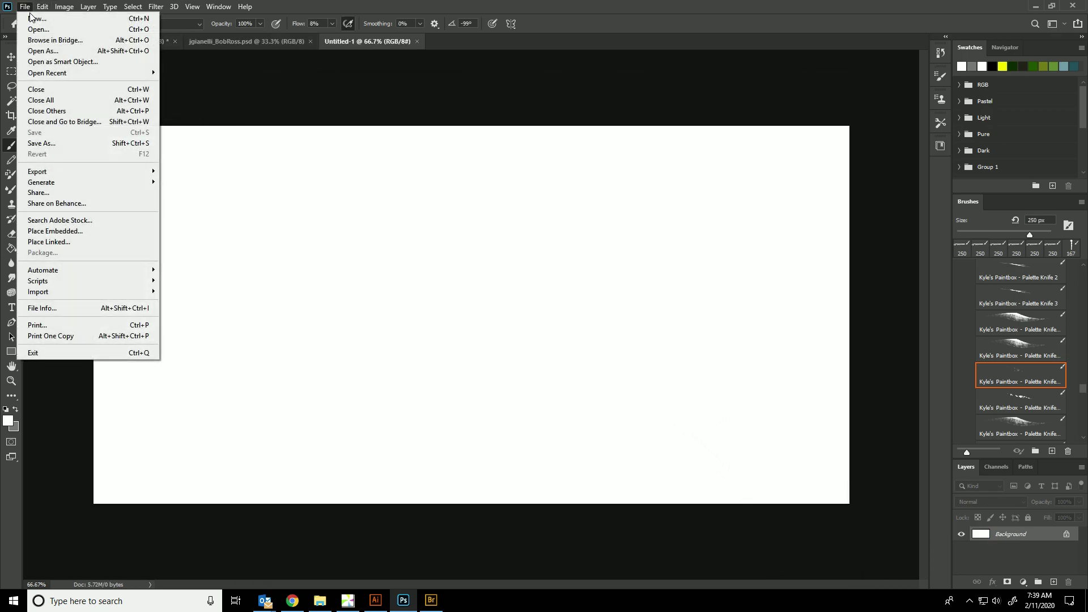
{"action": "left_click", "coordinate": [45, 20]}
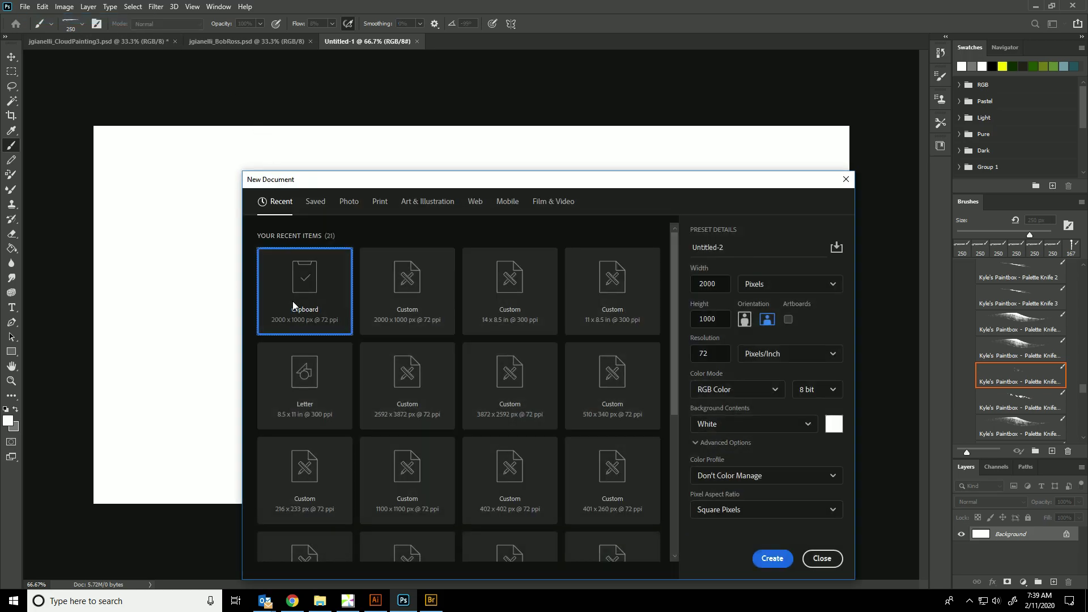
{"action": "left_click", "coordinate": [771, 558]}
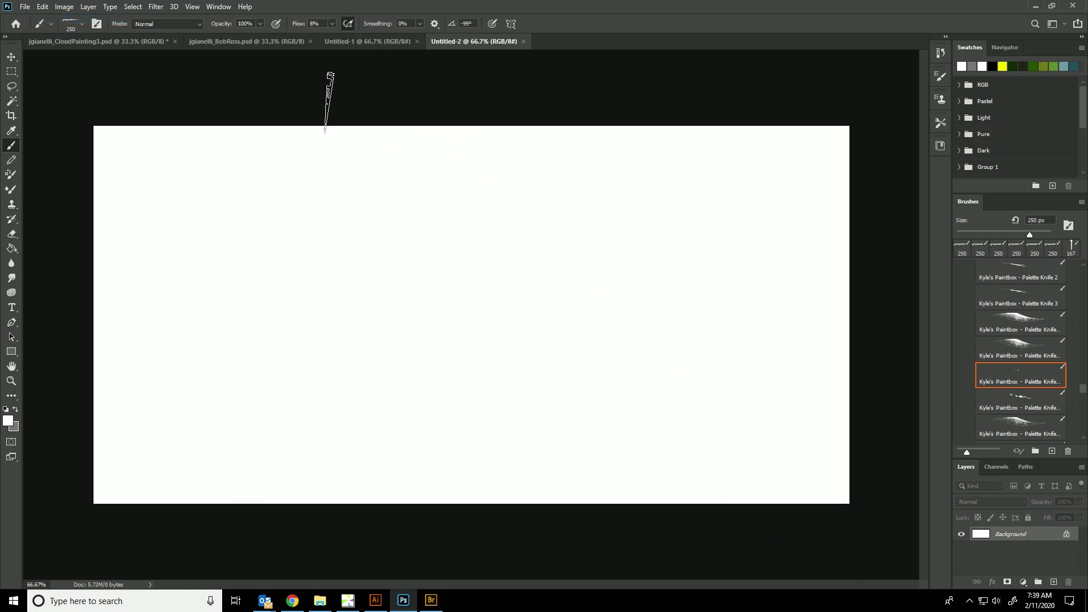
Paste the copied snake photo into the first blank document, Untitled-1
{"action": "left_click", "coordinate": [357, 43]}
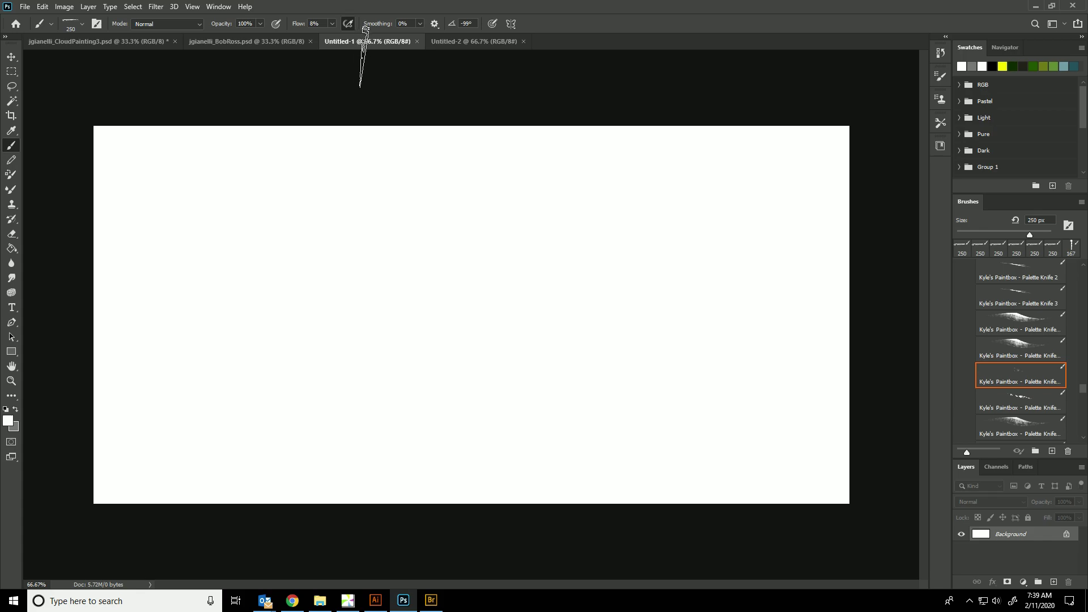
{"action": "key", "text": "ctrl+v"}
{"action": "right_click", "coordinate": [462, 123]}
{"action": "left_click", "coordinate": [481, 3]}
Save the snake photo document on the computer as a JPEG named SnakePhoto in Creative Cloud Files
{"action": "left_click", "coordinate": [25, 6]}
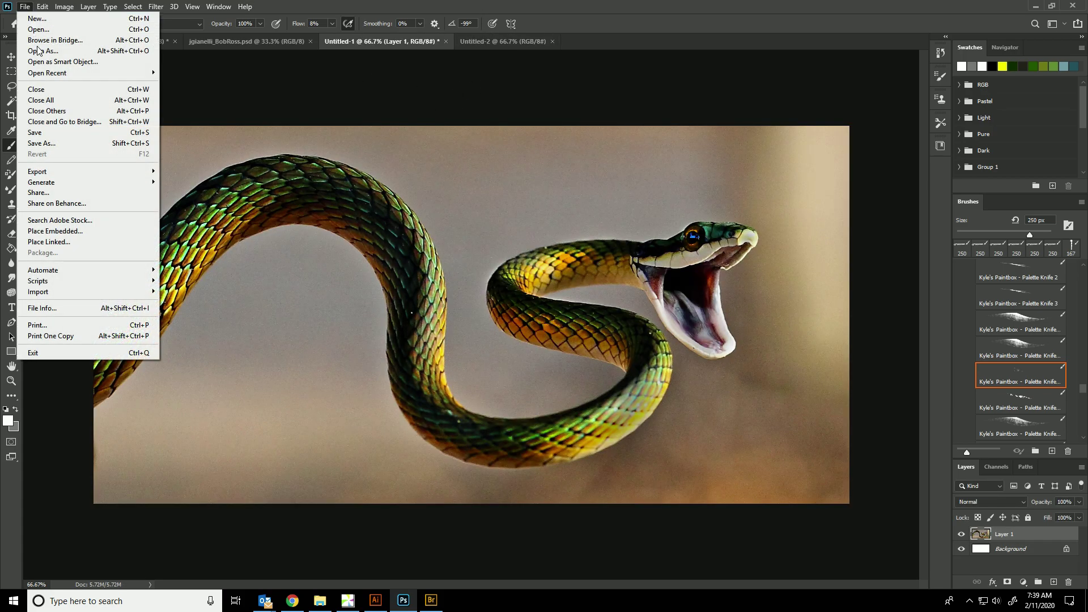
{"action": "left_click", "coordinate": [56, 144]}
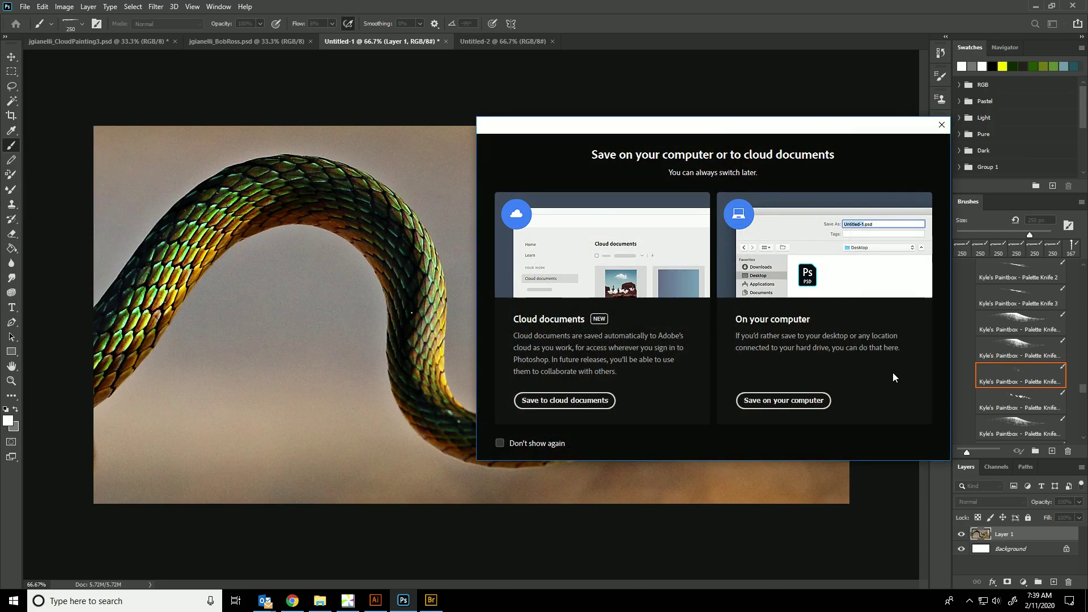
{"action": "left_click", "coordinate": [755, 400]}
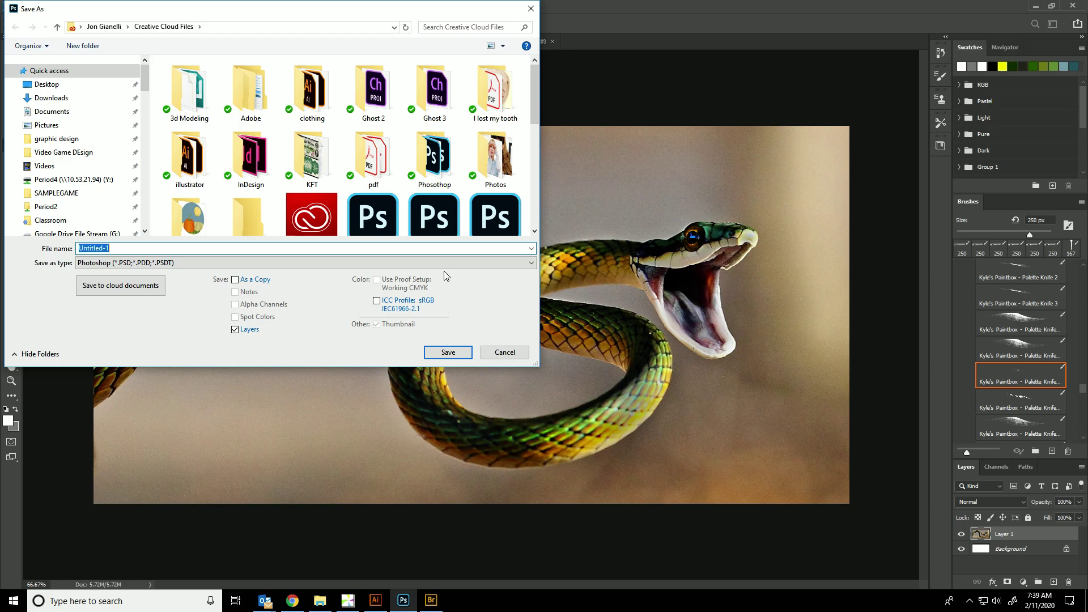
{"action": "type", "text": "SnakePhoto"}
{"action": "left_click", "coordinate": [170, 264]}
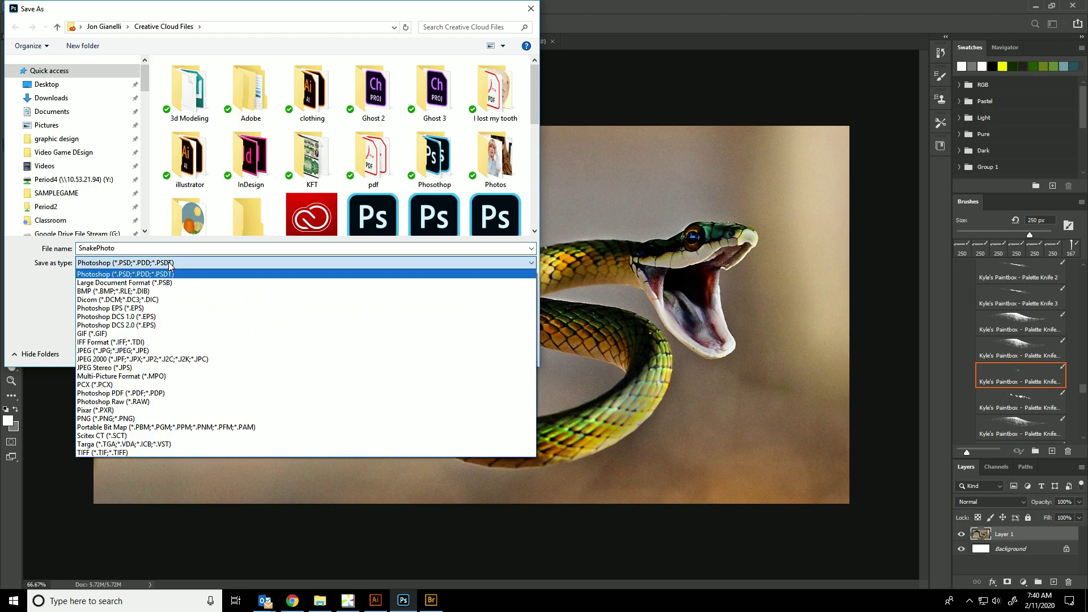
{"action": "left_click", "coordinate": [189, 351]}
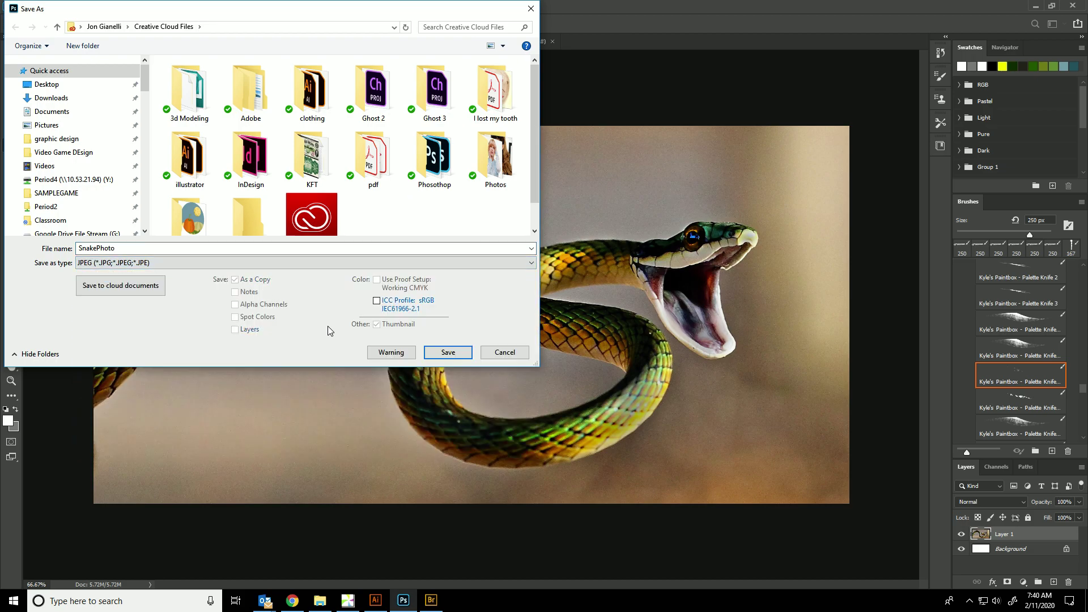
{"action": "left_click", "coordinate": [464, 352]}
{"action": "left_click", "coordinate": [554, 127]}
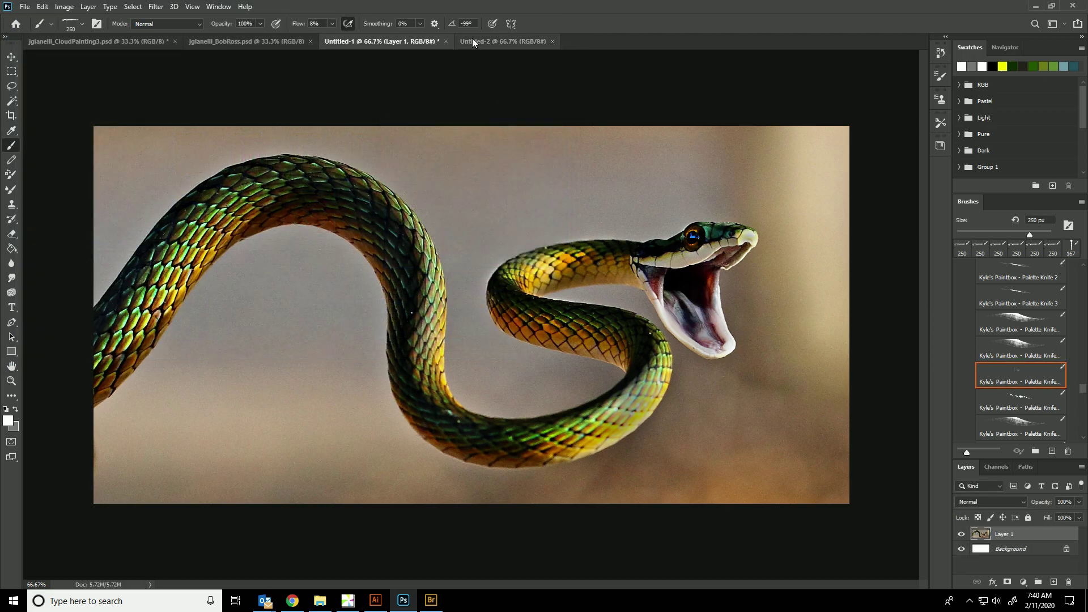
{"action": "left_click", "coordinate": [473, 42]}
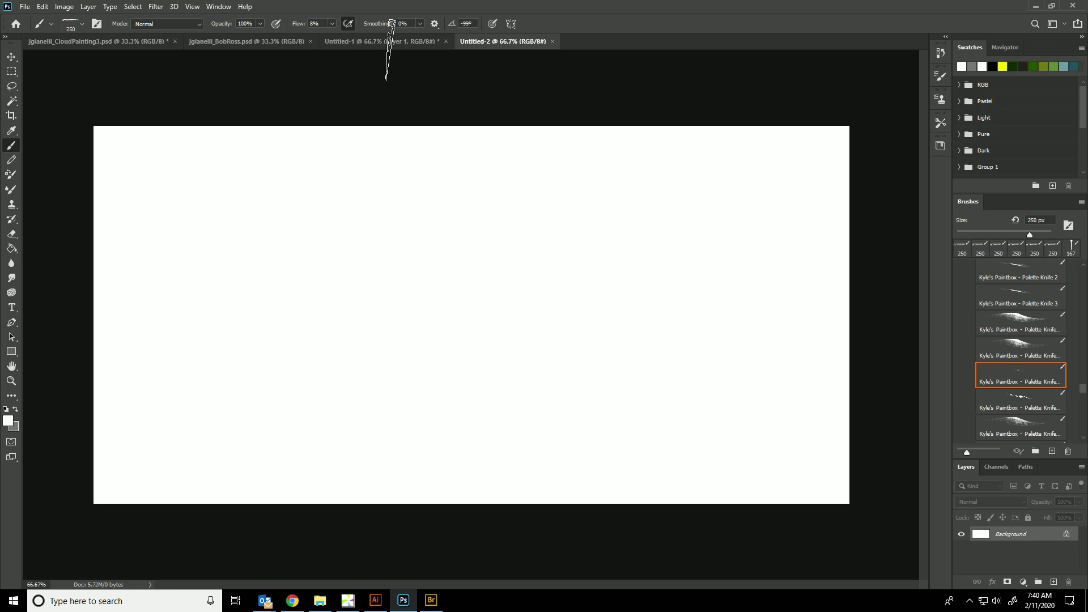
{"action": "left_click", "coordinate": [377, 42]}
{"action": "left_click", "coordinate": [493, 42]}
{"action": "left_click", "coordinate": [374, 42]}
Save the blank Untitled-2 document on the computer in Photoshop format, named with the artist's username followed by _AnimalPainting
{"action": "left_click", "coordinate": [499, 42]}
{"action": "left_click", "coordinate": [25, 6]}
{"action": "left_click", "coordinate": [49, 145]}
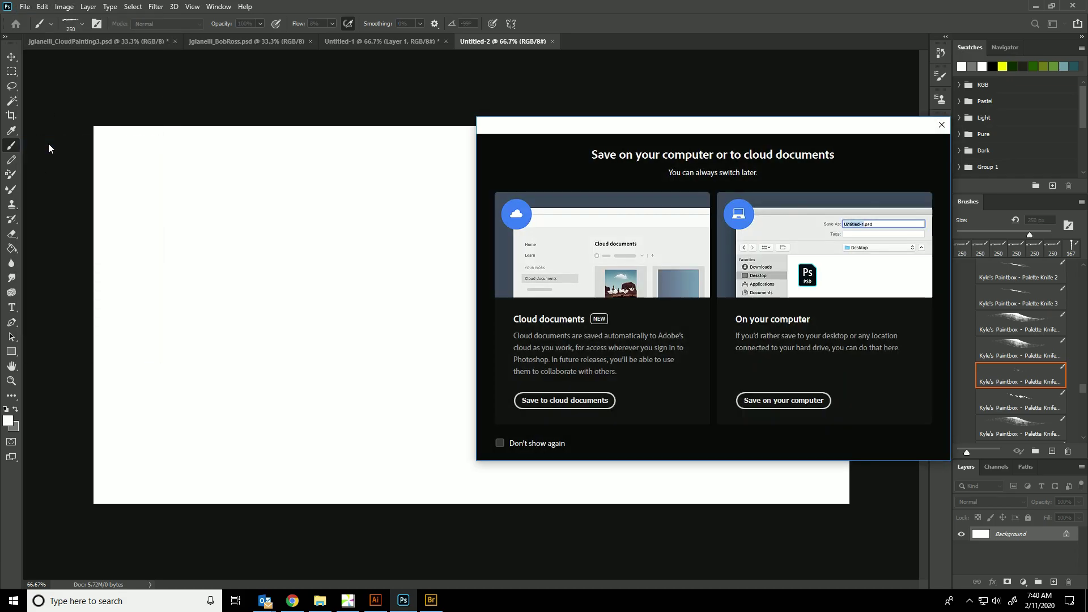
{"action": "left_click", "coordinate": [798, 400]}
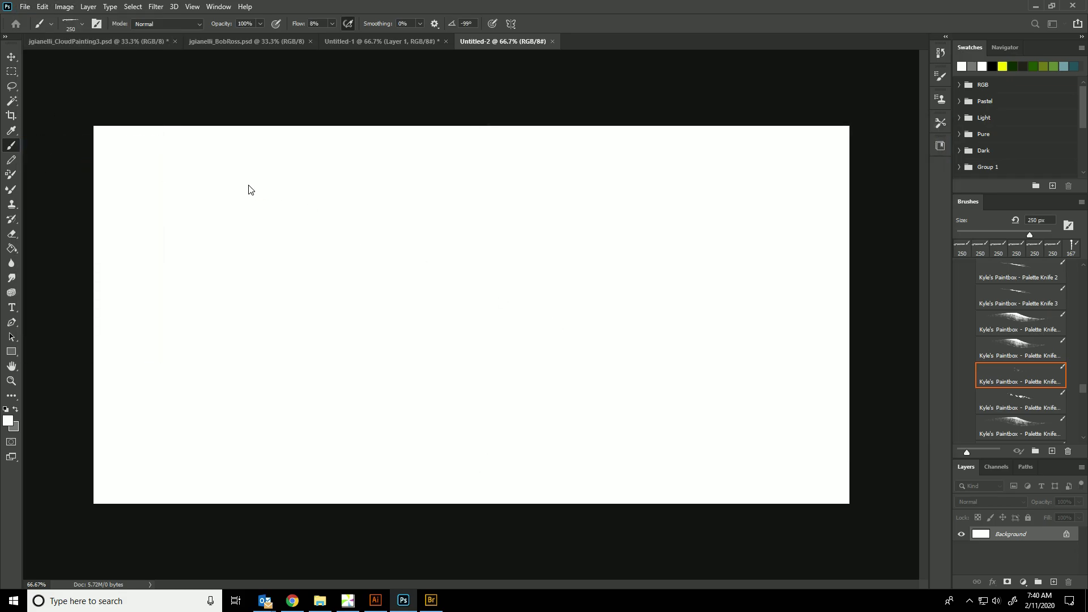
{"action": "type", "text": "jgia"}
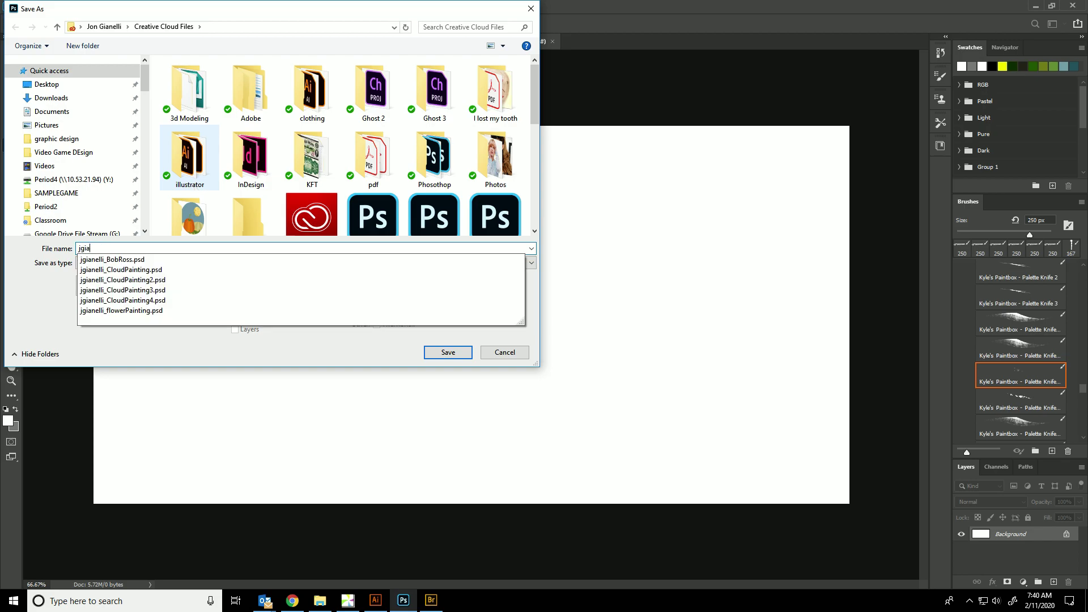
{"action": "type", "text": "nelli_AnimalPainting"}
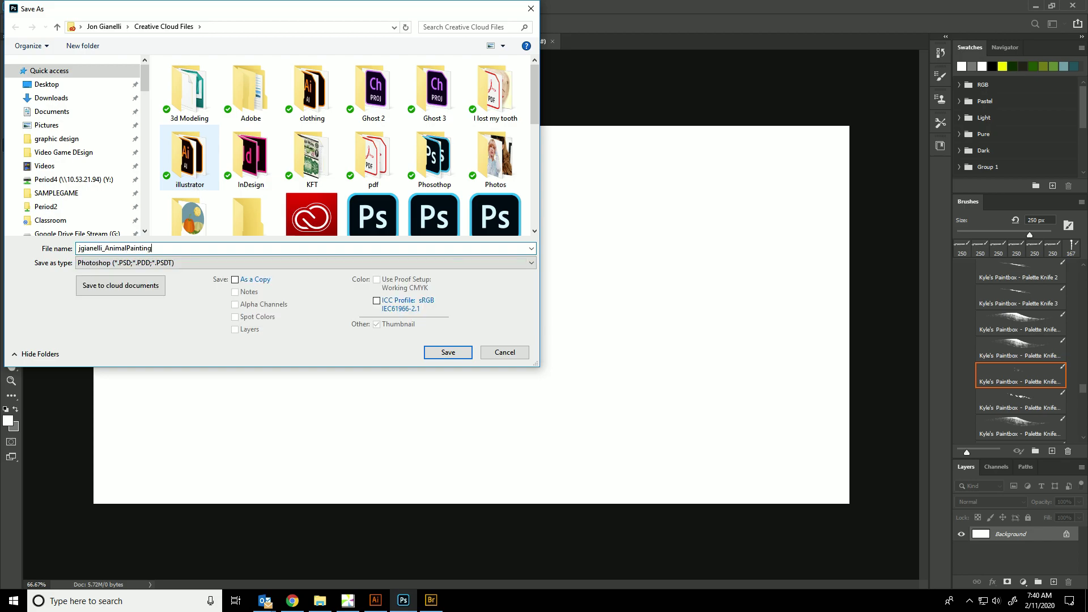
{"action": "key", "text": "Return"}
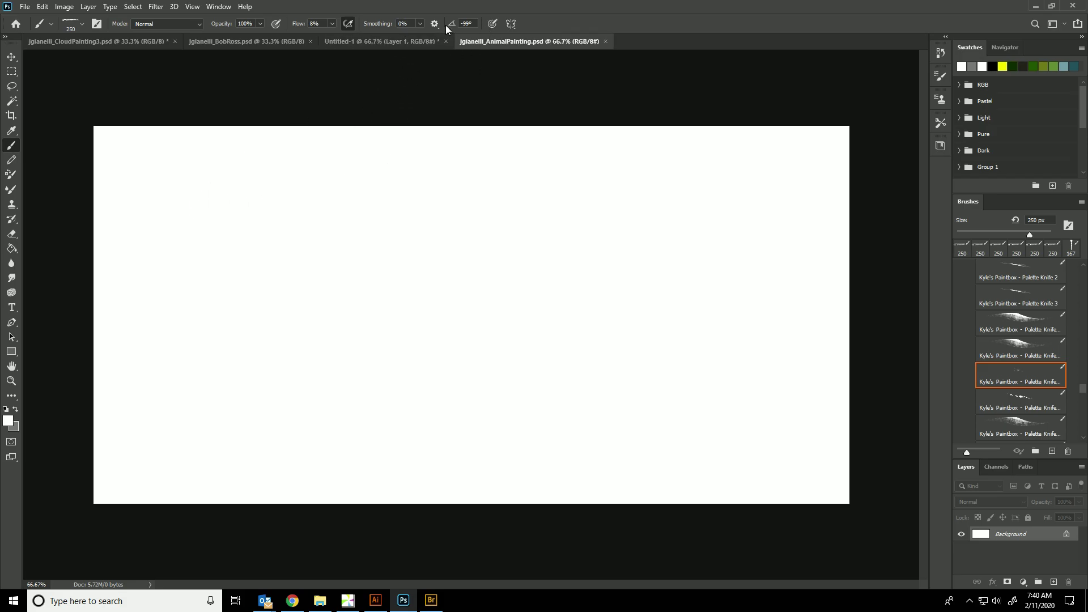
Float the snake photo and AnimalPainting documents as separate windows, with the painting canvas placed below the photo
{"action": "left_click", "coordinate": [412, 40]}
{"action": "left_click", "coordinate": [519, 40]}
{"action": "left_click", "coordinate": [396, 44]}
{"action": "left_click", "coordinate": [497, 42]}
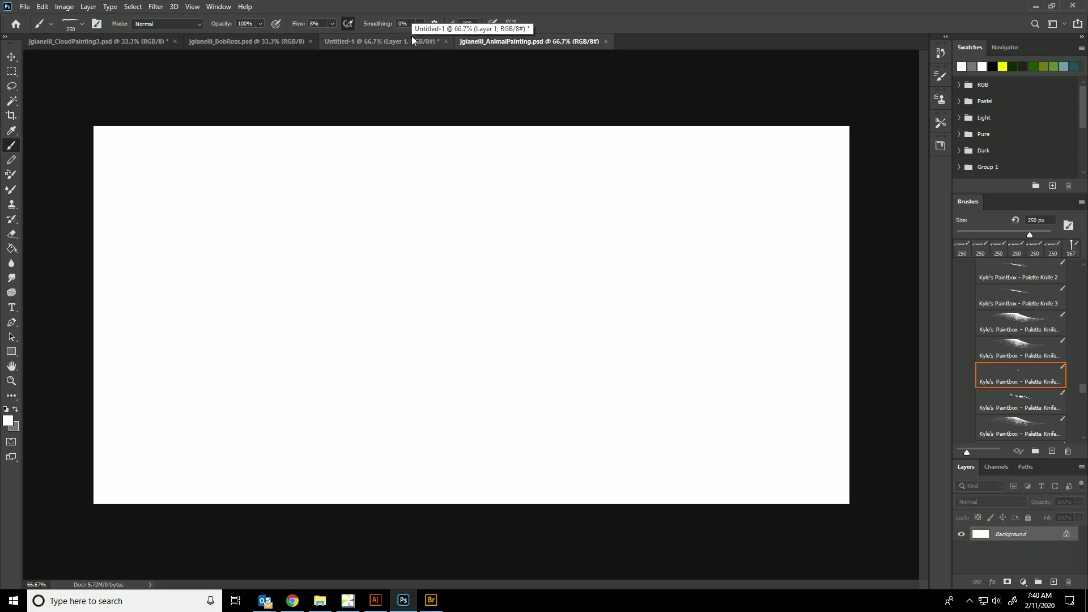
{"action": "left_click_drag", "start_coordinate": [382, 45], "coordinate": [226, 60]}
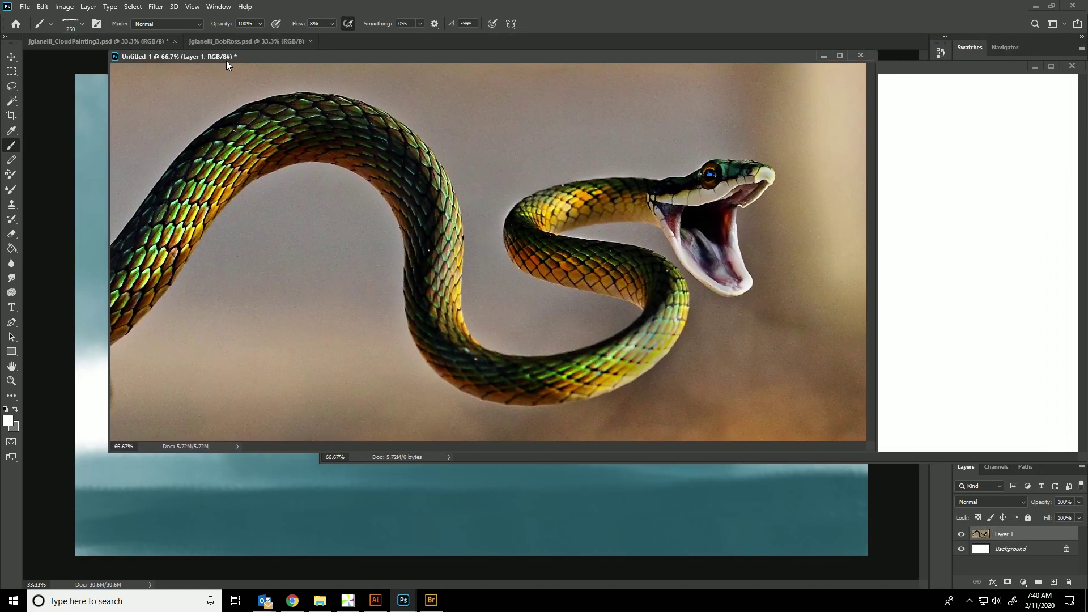
{"action": "left_click_drag", "start_coordinate": [953, 67], "coordinate": [737, 368]}
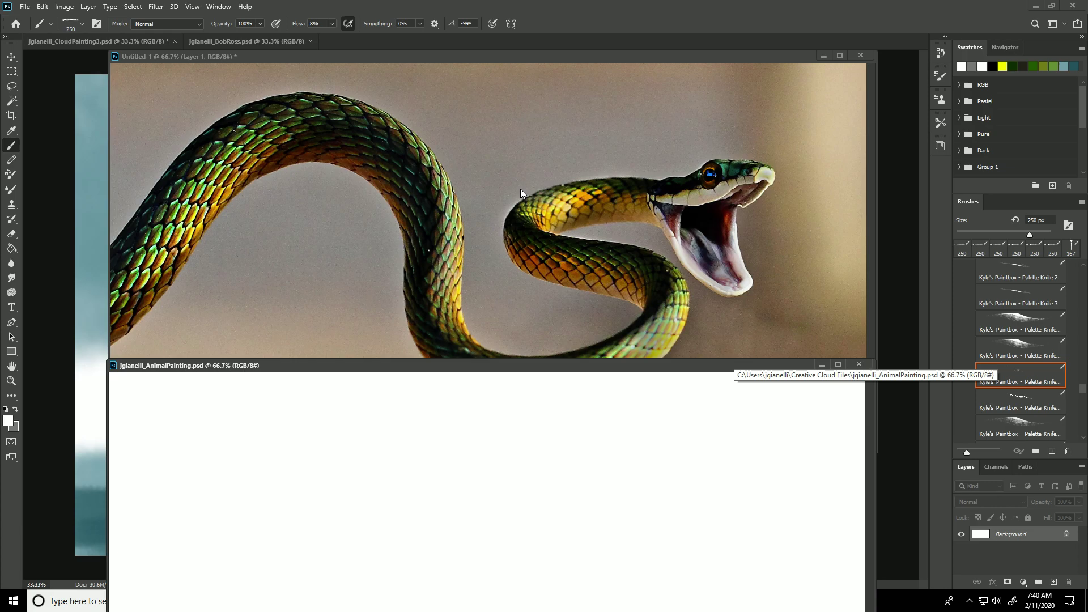
Show the grid over both documents and set a gridline every 3 inches with 1 subdivision
{"action": "left_click", "coordinate": [485, 59]}
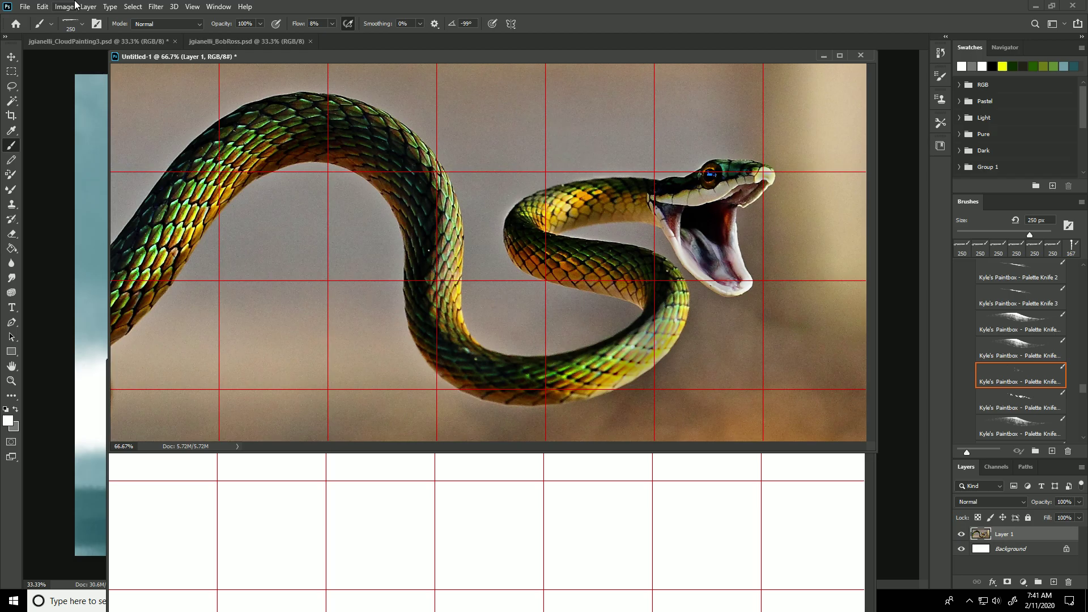
{"action": "left_click", "coordinate": [42, 6]}
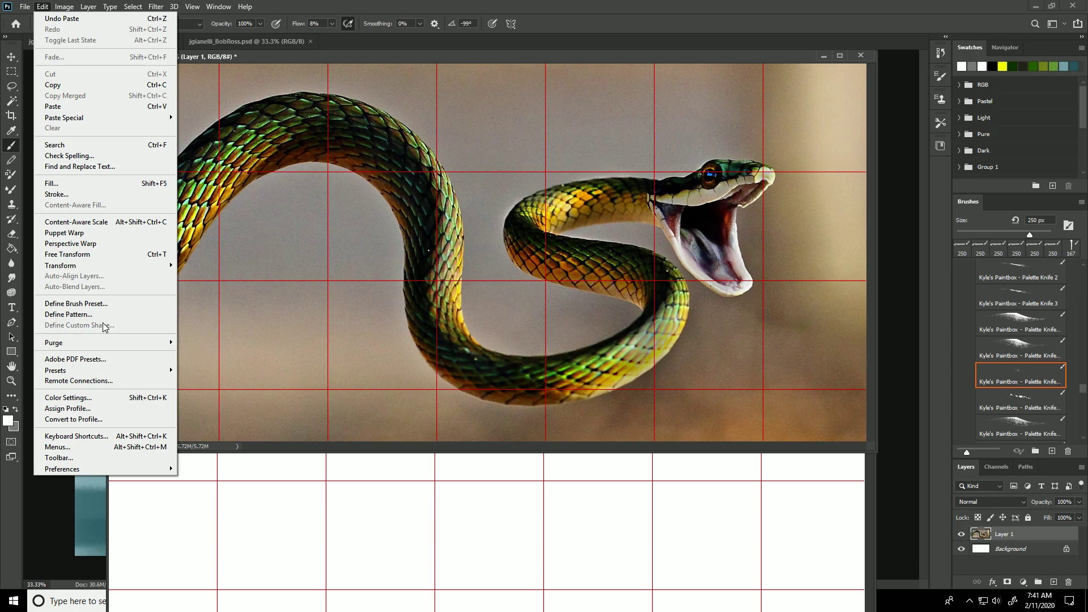
{"action": "mouse_move", "coordinate": [170, 469]}
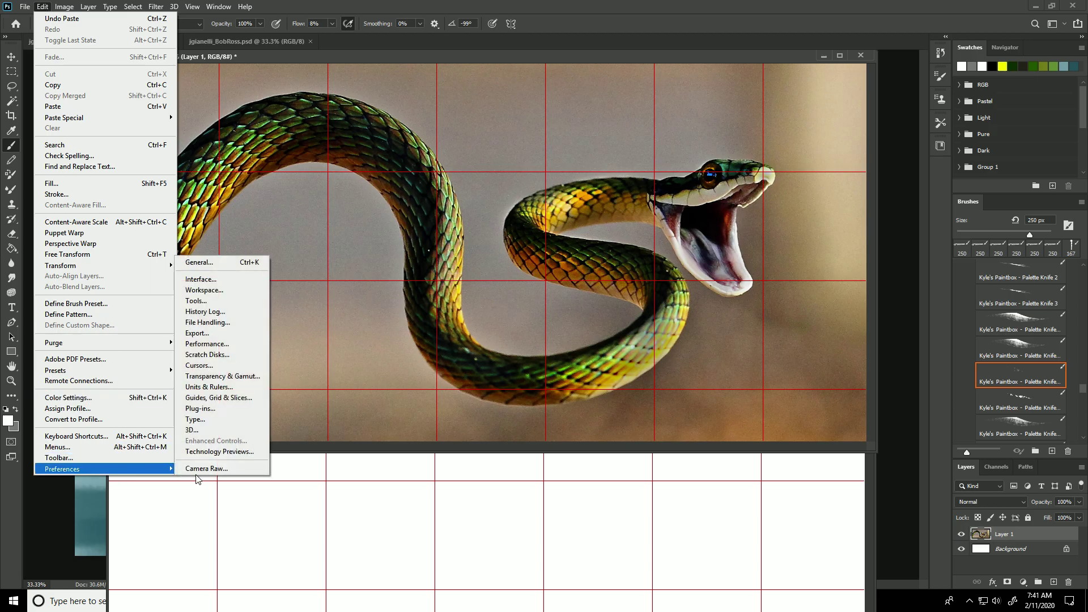
{"action": "left_click", "coordinate": [226, 398]}
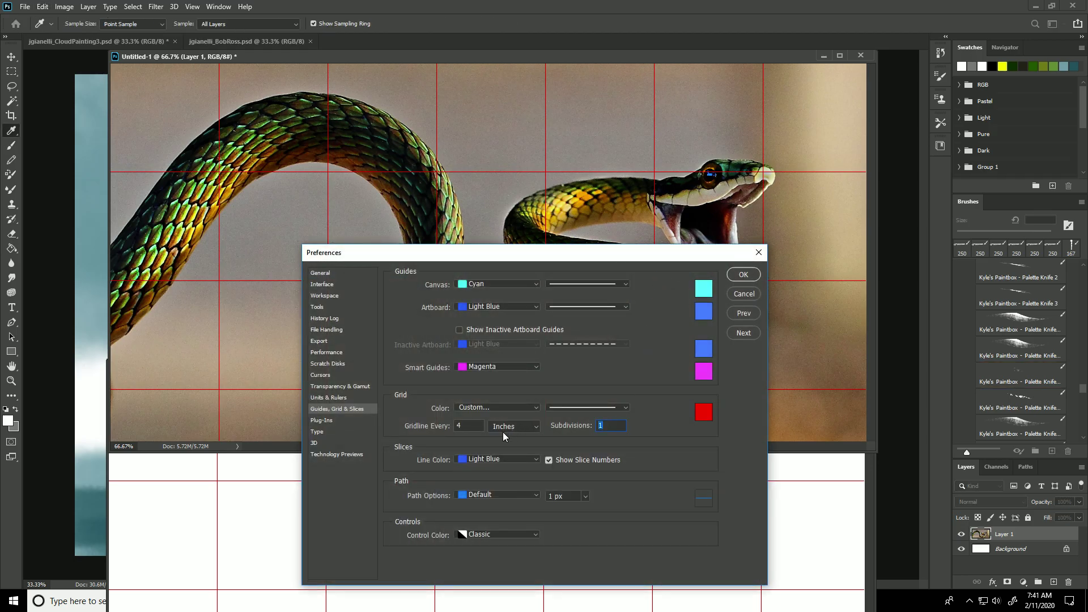
{"action": "type", "text": "2"}
{"action": "left_click", "coordinate": [469, 426]}
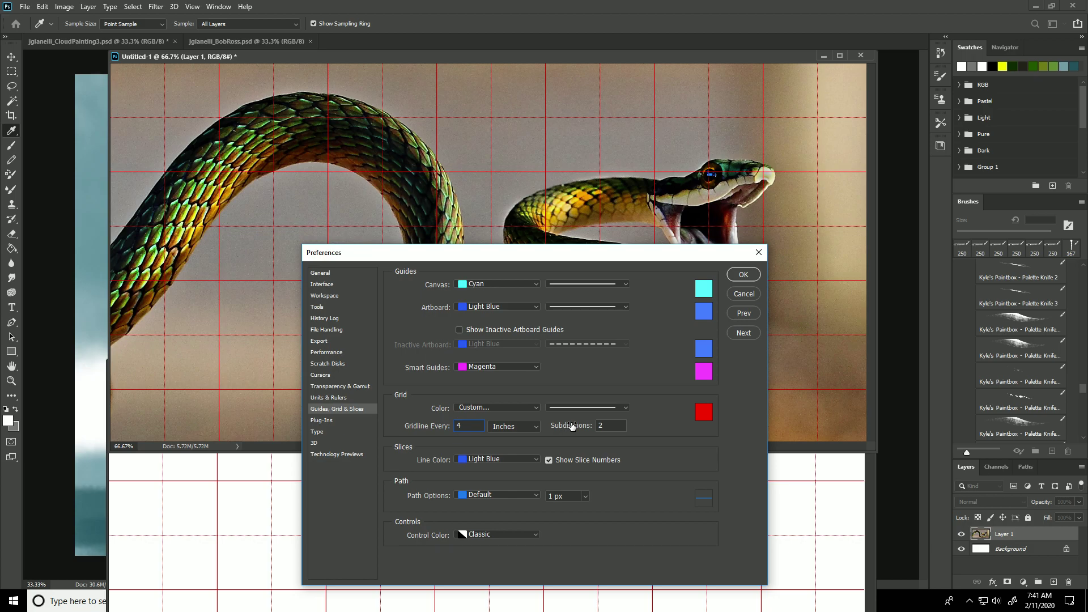
{"action": "type", "text": "1"}
{"action": "left_click", "coordinate": [478, 425]}
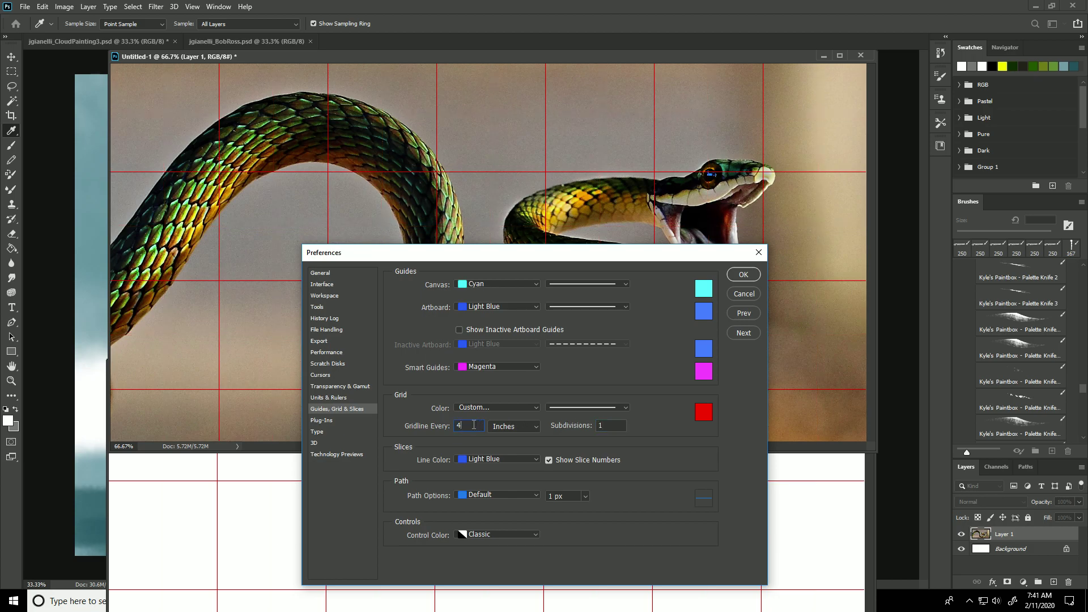
{"action": "type", "text": "2"}
{"action": "left_click", "coordinate": [617, 429]}
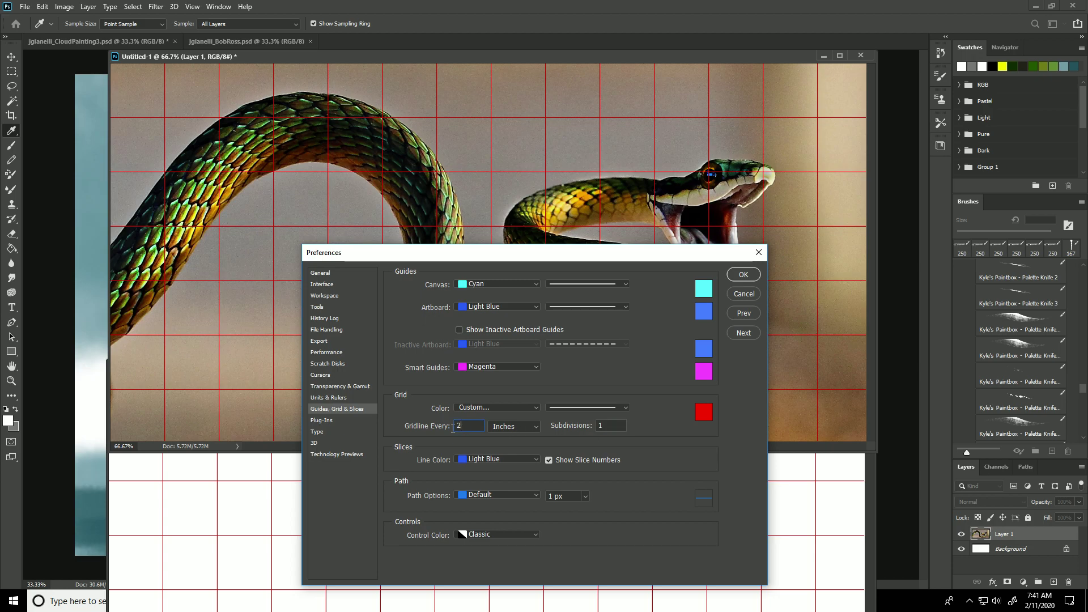
{"action": "type", "text": "3"}
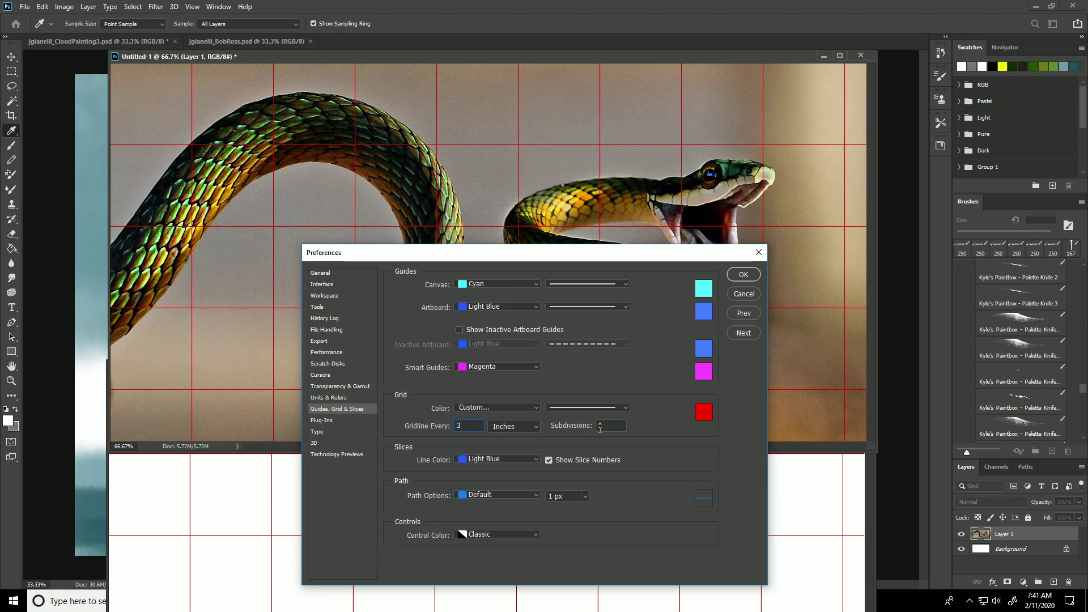
{"action": "left_click", "coordinate": [743, 274]}
Add four new empty layers to the AnimalPainting document and enlarge the layer list to show them all
{"action": "left_click", "coordinate": [769, 490]}
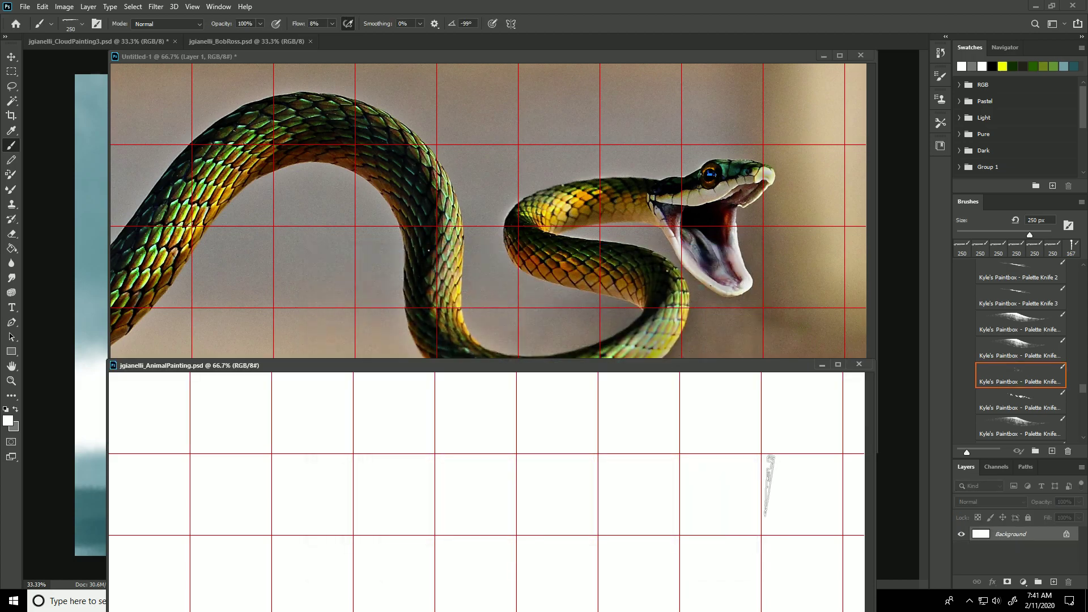
{"action": "left_click_drag", "start_coordinate": [689, 365], "coordinate": [676, 128]}
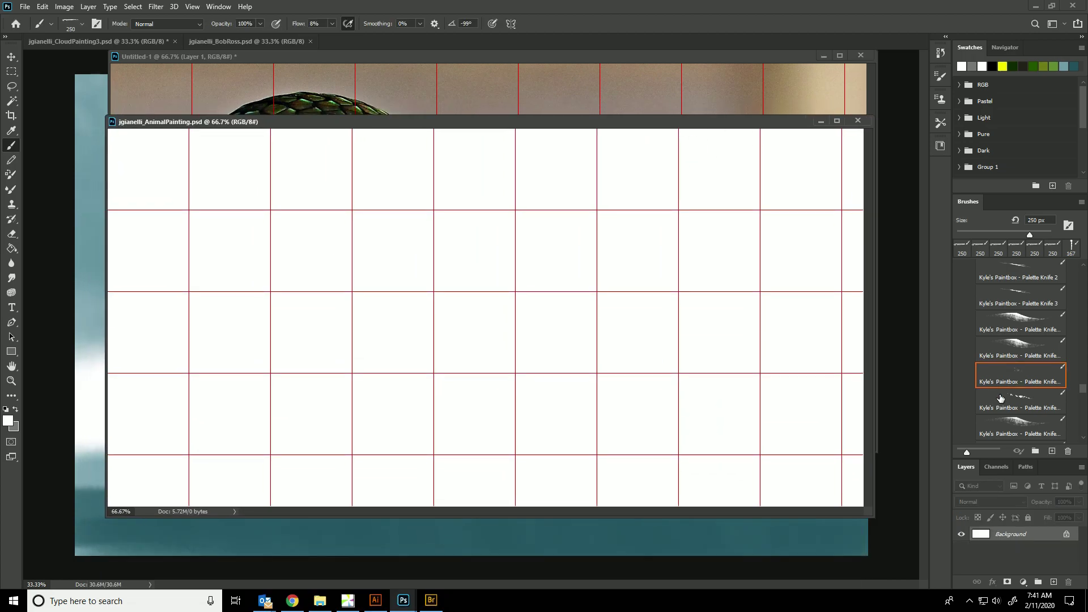
{"action": "left_click", "coordinate": [1052, 581]}
{"action": "left_click", "coordinate": [1052, 581]}
{"action": "left_click", "coordinate": [1052, 582]}
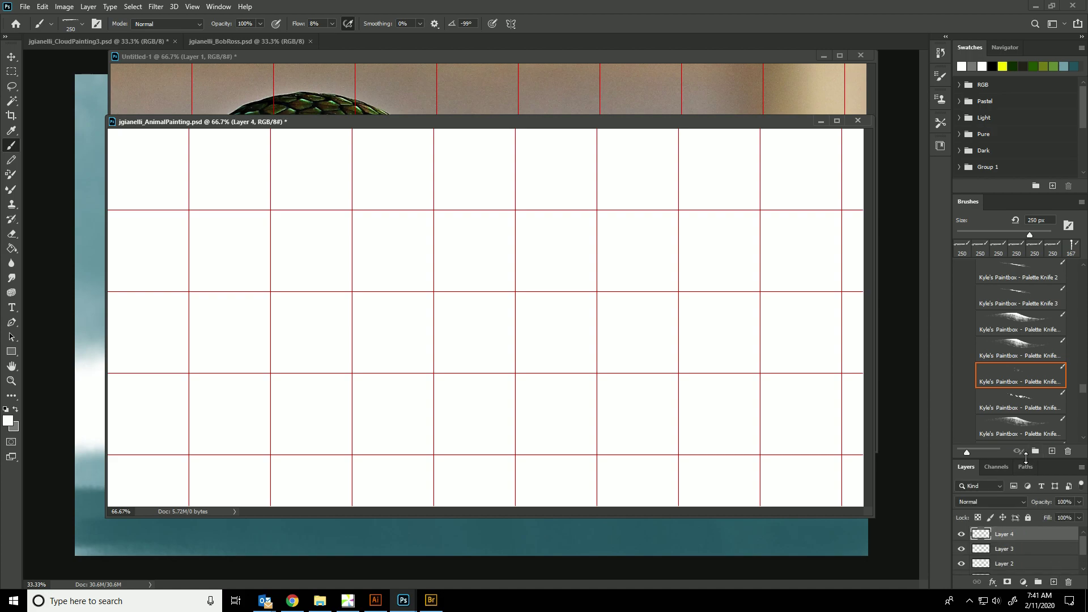
{"action": "left_click_drag", "start_coordinate": [1026, 458], "coordinate": [1026, 346]}
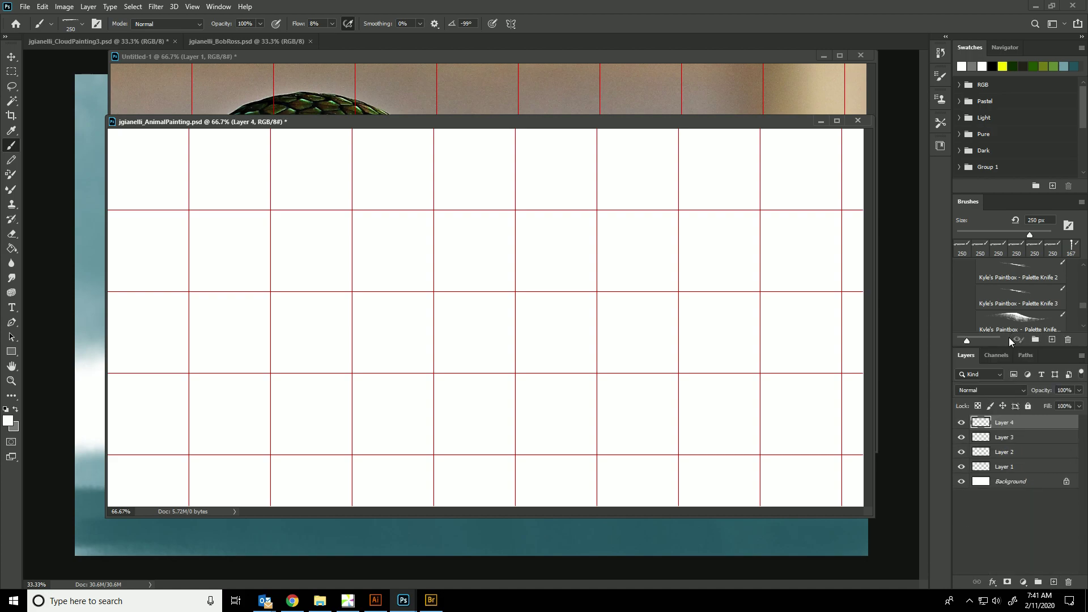
Rename the four new layers, from lowest to highest, Background, Color, Sketch Rough and Sketch Final
{"action": "double_click", "coordinate": [1011, 466]}
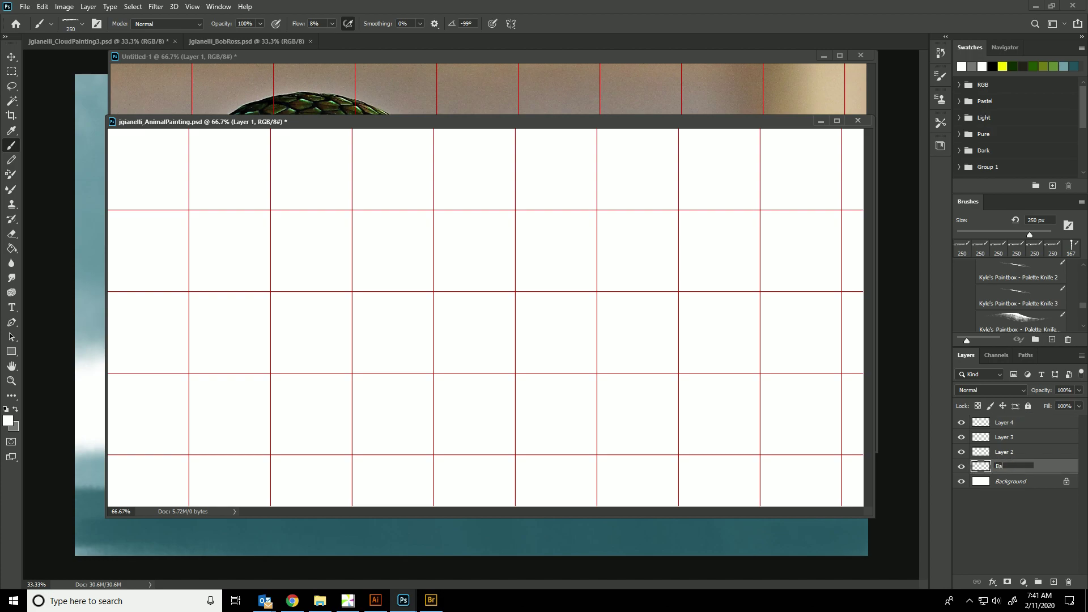
{"action": "double_click", "coordinate": [998, 453]}
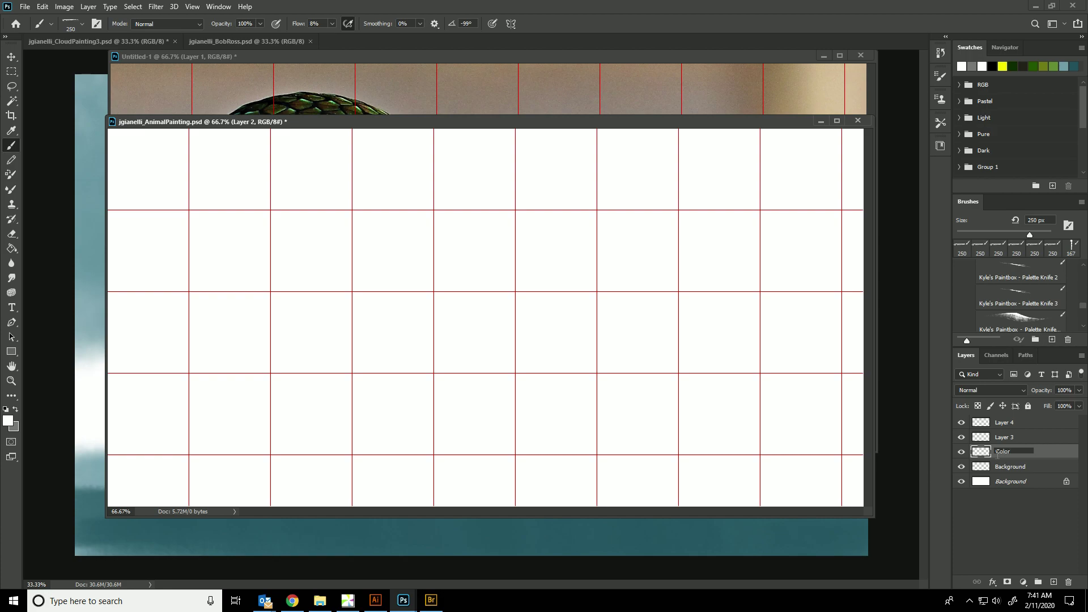
{"action": "double_click", "coordinate": [1004, 439]}
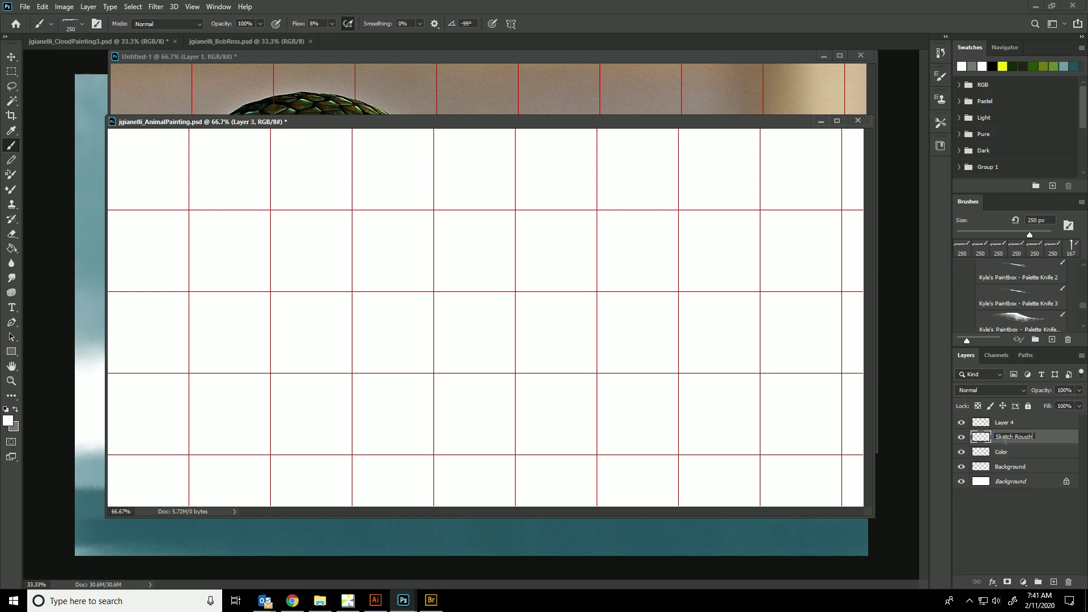
{"action": "type", "text": "Sketch Rough"}
{"action": "double_click", "coordinate": [1008, 422]}
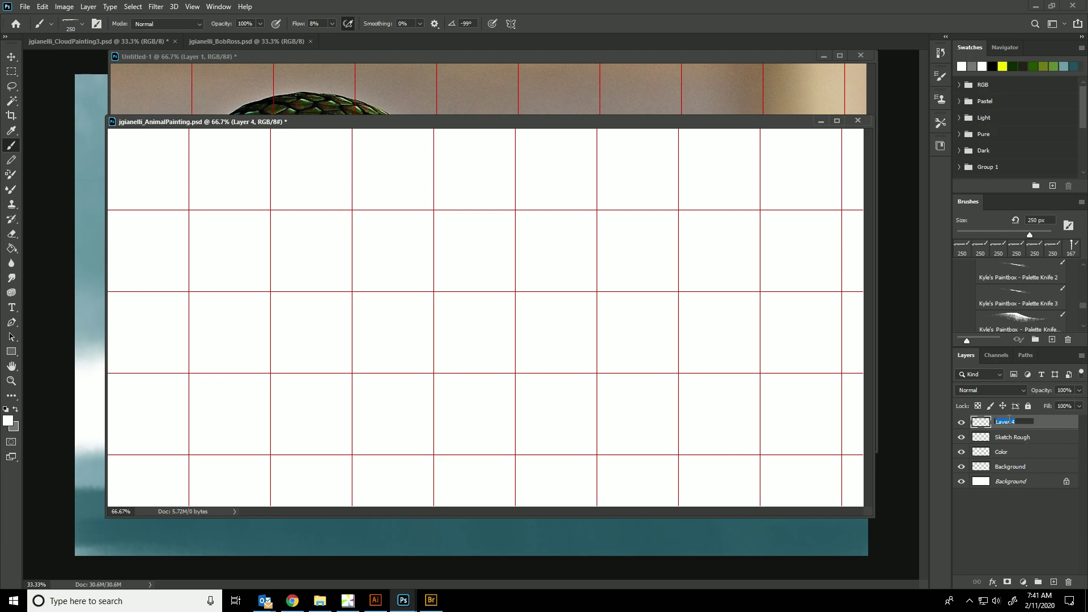
{"action": "key", "text": "Return"}
Move the painting window below the snake photo and choose the KYLE Ultimate Pencil Hard brush from Dry Media Brushes
{"action": "left_click_drag", "start_coordinate": [608, 121], "coordinate": [604, 342]}
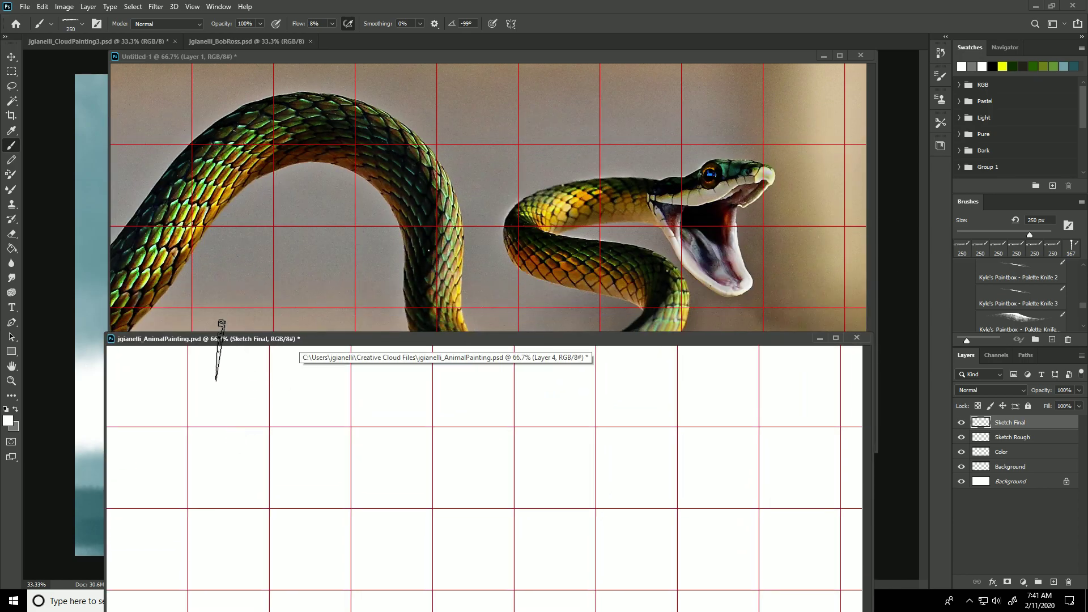
{"action": "right_click", "coordinate": [258, 420]}
{"action": "left_click_drag", "start_coordinate": [471, 474], "coordinate": [460, 344]}
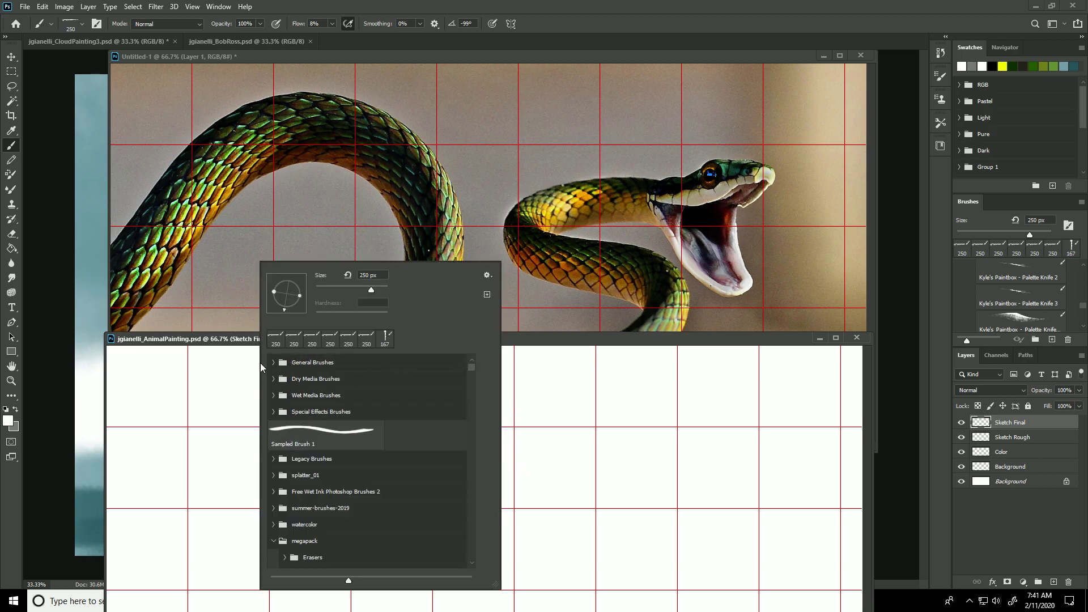
{"action": "left_click", "coordinate": [273, 379]}
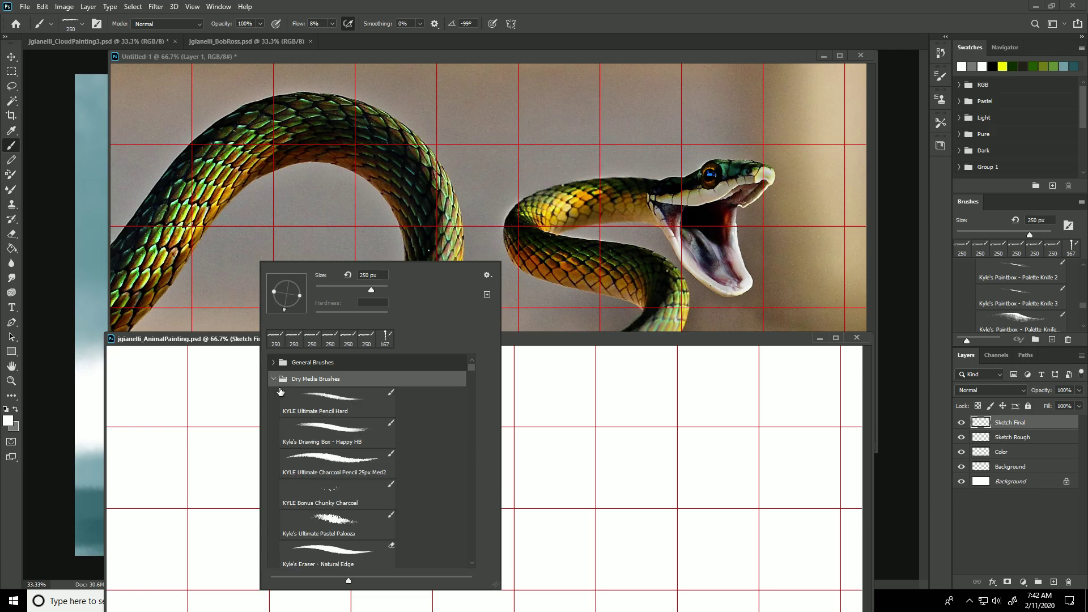
{"action": "left_click", "coordinate": [286, 400]}
Place the canvas beside the photo and sketch the upper and lower edges of the snake's first curve in black on Sketch Final
{"action": "mouse_move", "coordinate": [196, 341]}
{"action": "left_mouse_down"}
{"action": "mouse_move", "coordinate": [334, 295]}
{"action": "mouse_move", "coordinate": [431, 126]}
{"action": "mouse_move", "coordinate": [392, 66]}
{"action": "mouse_move", "coordinate": [332, 77]}
{"action": "mouse_move", "coordinate": [327, 62]}
{"action": "mouse_move", "coordinate": [346, 61]}
{"action": "left_mouse_up"}
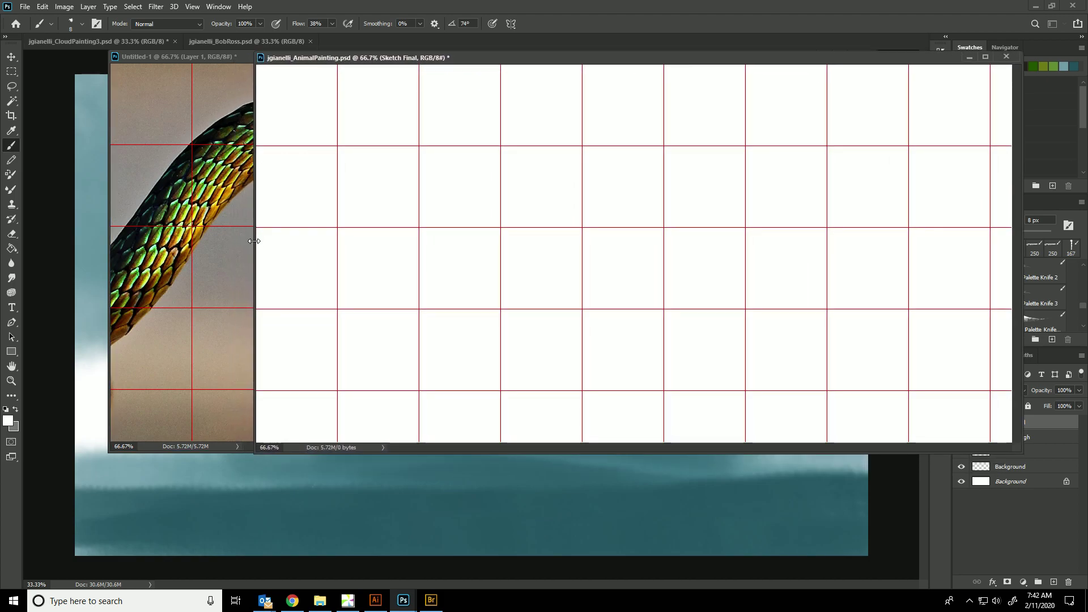
{"action": "left_click", "coordinate": [6, 408]}
{"action": "left_click_drag", "start_coordinate": [288, 202], "coordinate": [338, 149]}
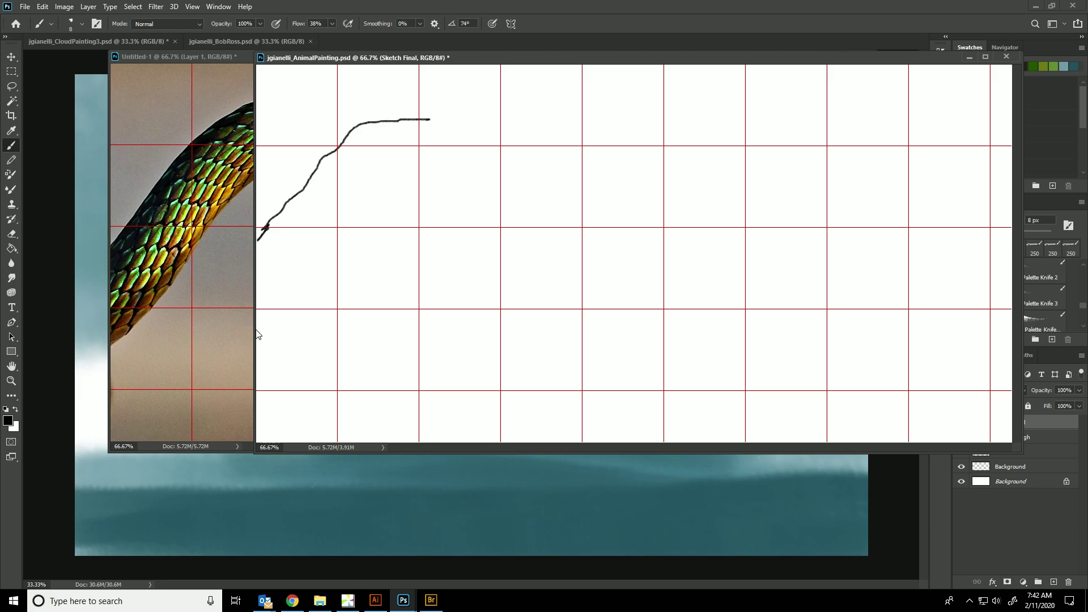
{"action": "left_click_drag", "start_coordinate": [273, 312], "coordinate": [308, 285]}
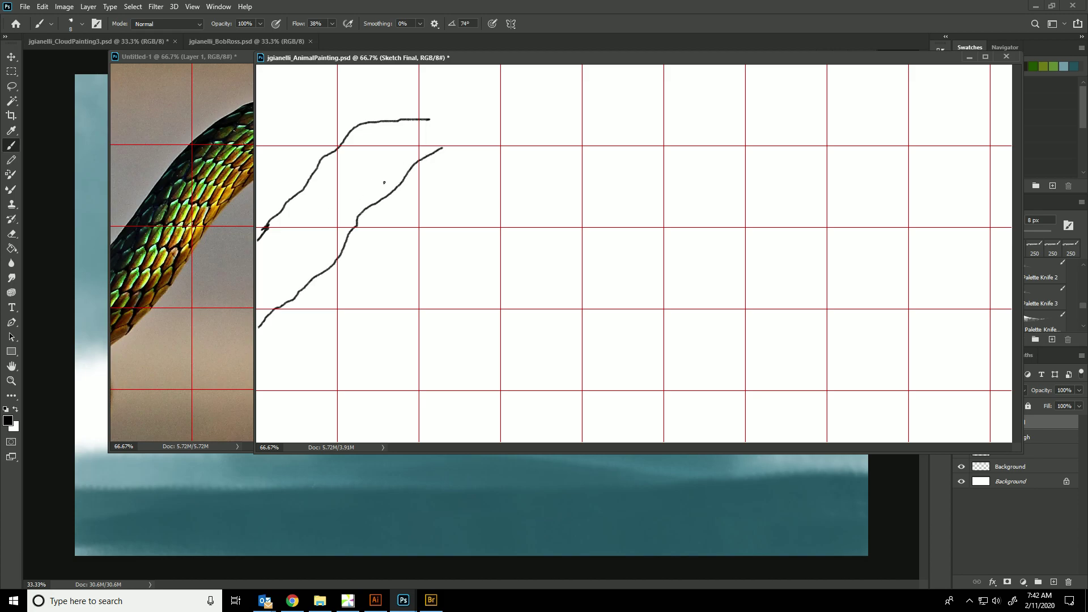
{"action": "left_click_drag", "start_coordinate": [344, 59], "coordinate": [409, 61]}
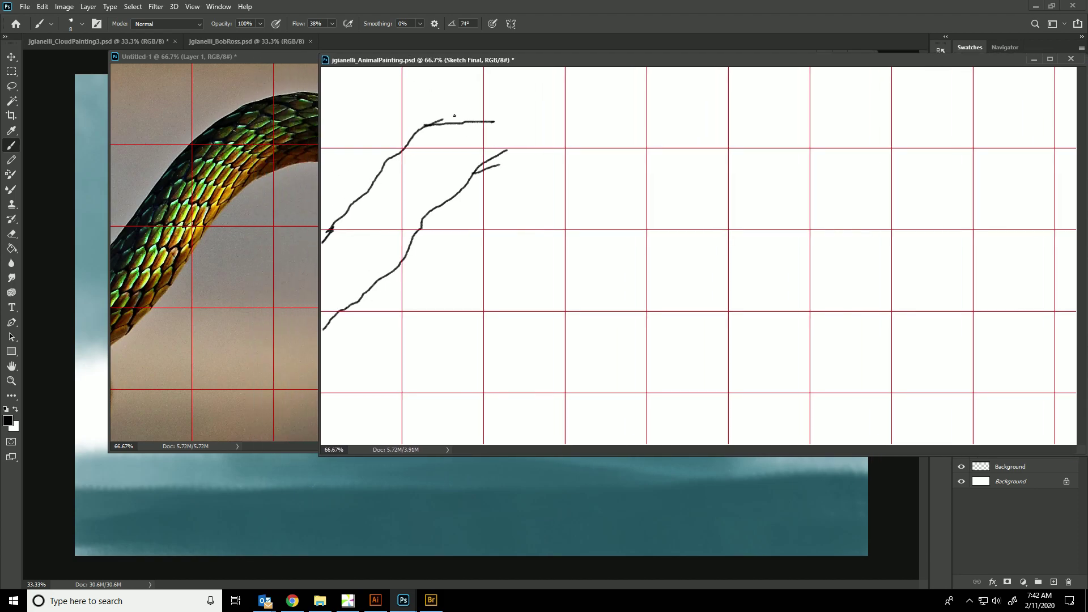
Move the painting window clear of the layer list and add a new layer above Sketch Final
{"action": "left_click_drag", "start_coordinate": [470, 66], "coordinate": [343, 98]}
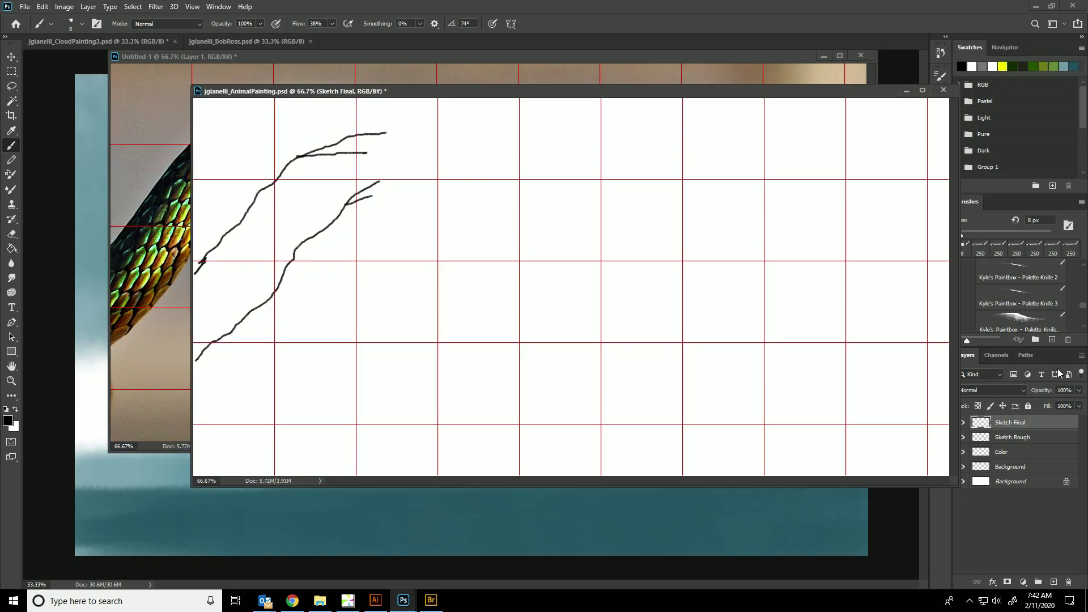
{"action": "left_click", "coordinate": [1001, 440]}
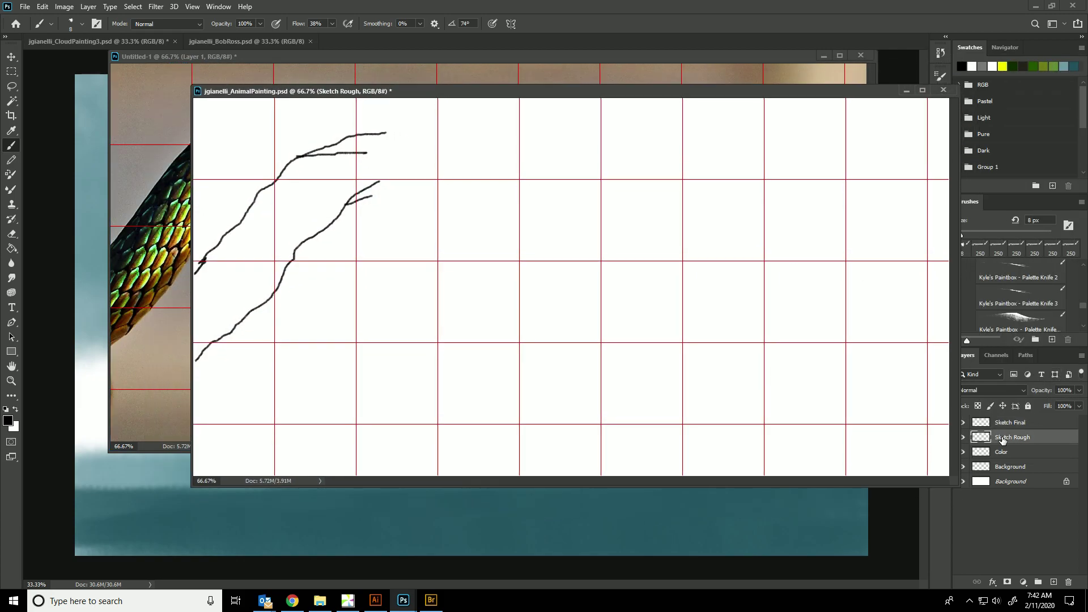
{"action": "left_click", "coordinate": [1004, 425]}
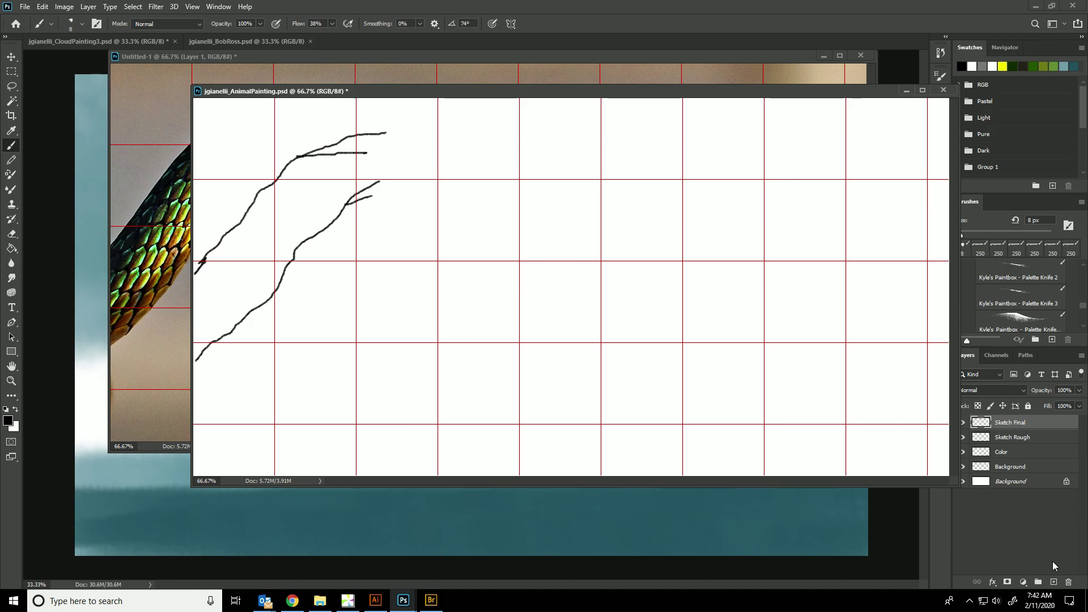
{"action": "left_click", "coordinate": [1054, 583]}
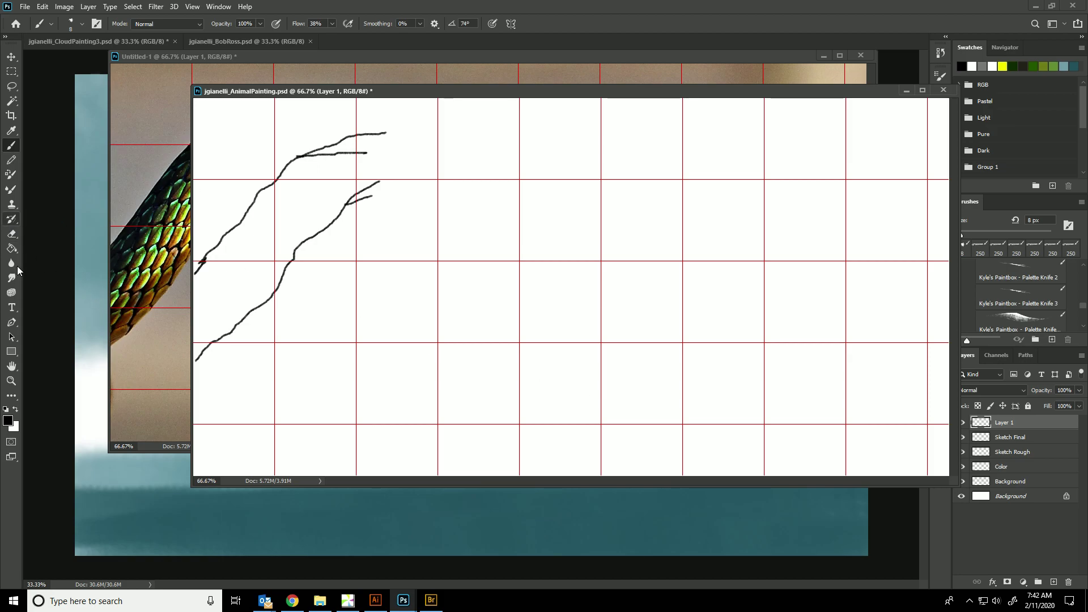
Draw a Pen tool path with curved anchor points along the snake's upper edge, through the first hump and the following dip
{"action": "left_click", "coordinate": [11, 322]}
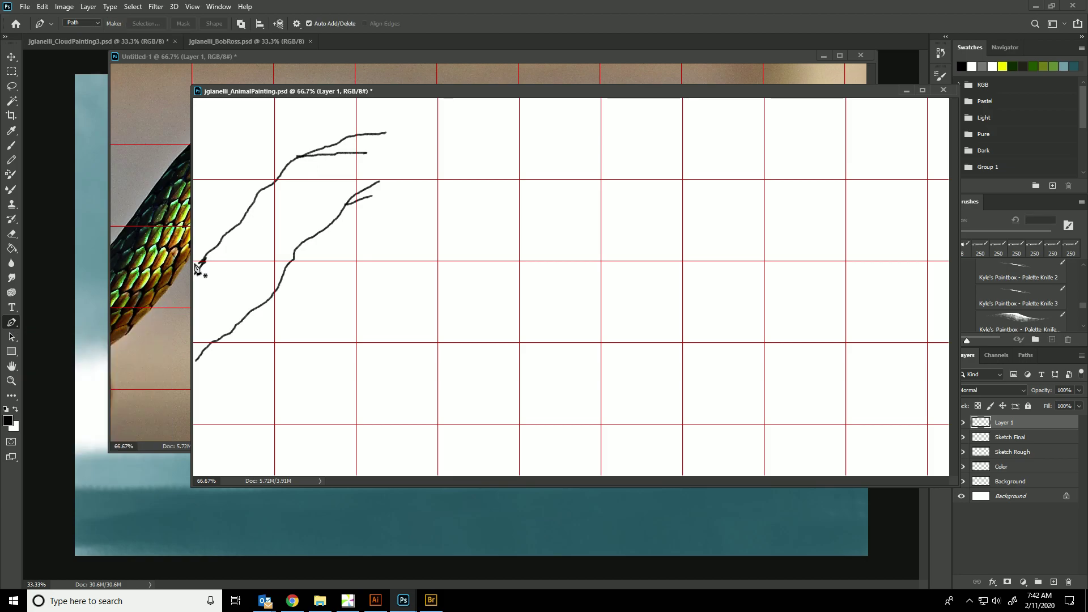
{"action": "left_click", "coordinate": [196, 274]}
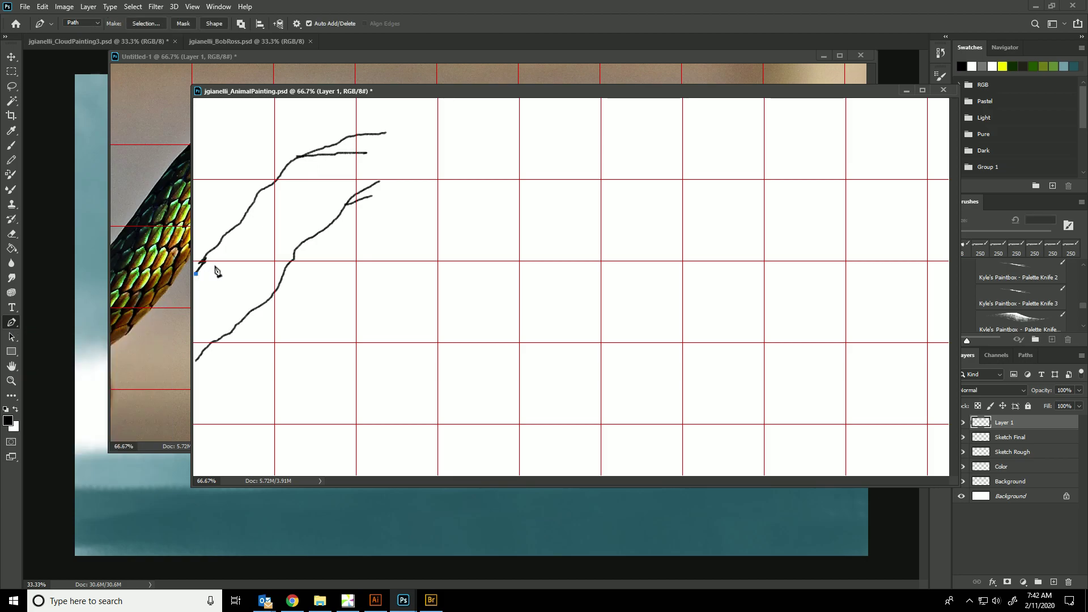
{"action": "left_click_drag", "start_coordinate": [367, 93], "coordinate": [525, 161]}
{"action": "left_click_drag", "start_coordinate": [520, 124], "coordinate": [235, 110]}
{"action": "left_click_drag", "start_coordinate": [465, 315], "coordinate": [521, 318]}
{"action": "left_click_drag", "start_coordinate": [606, 242], "coordinate": [630, 195]}
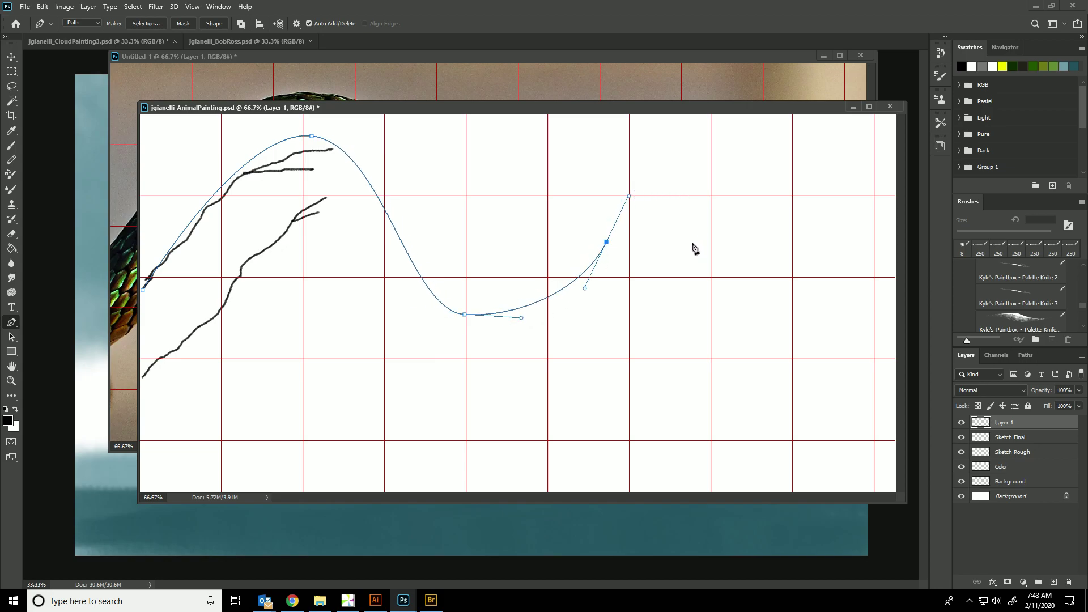
Continue the path around the snake's head and back along its lower edge, closing it at the starting anchor
{"action": "left_click", "coordinate": [699, 250]}
{"action": "left_click", "coordinate": [617, 345]}
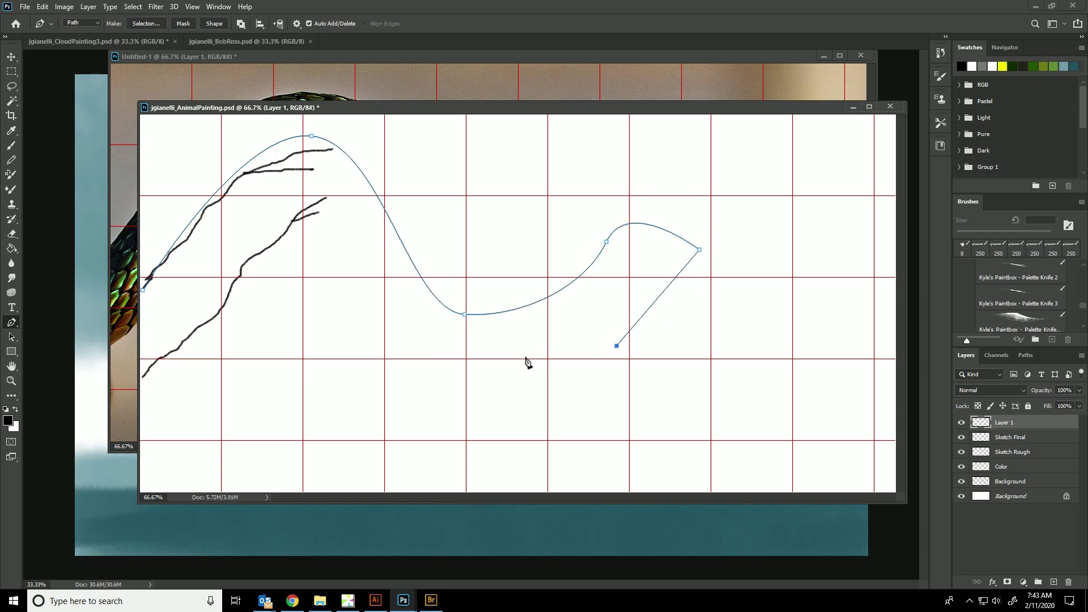
{"action": "left_click_drag", "start_coordinate": [398, 334], "coordinate": [353, 254]}
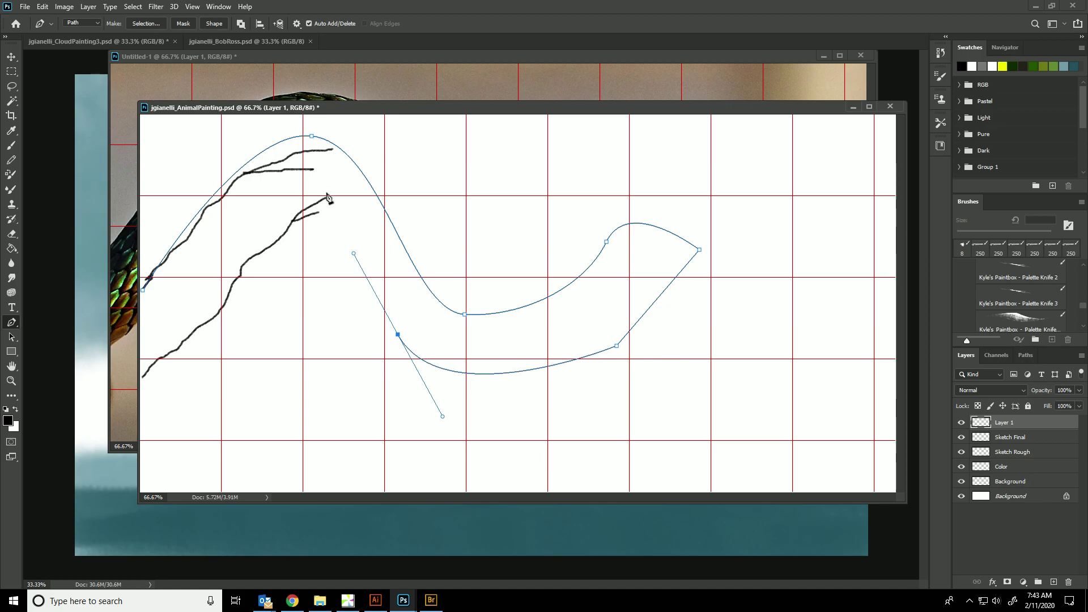
{"action": "left_click_drag", "start_coordinate": [306, 198], "coordinate": [266, 204]}
{"action": "left_click", "coordinate": [143, 375]}
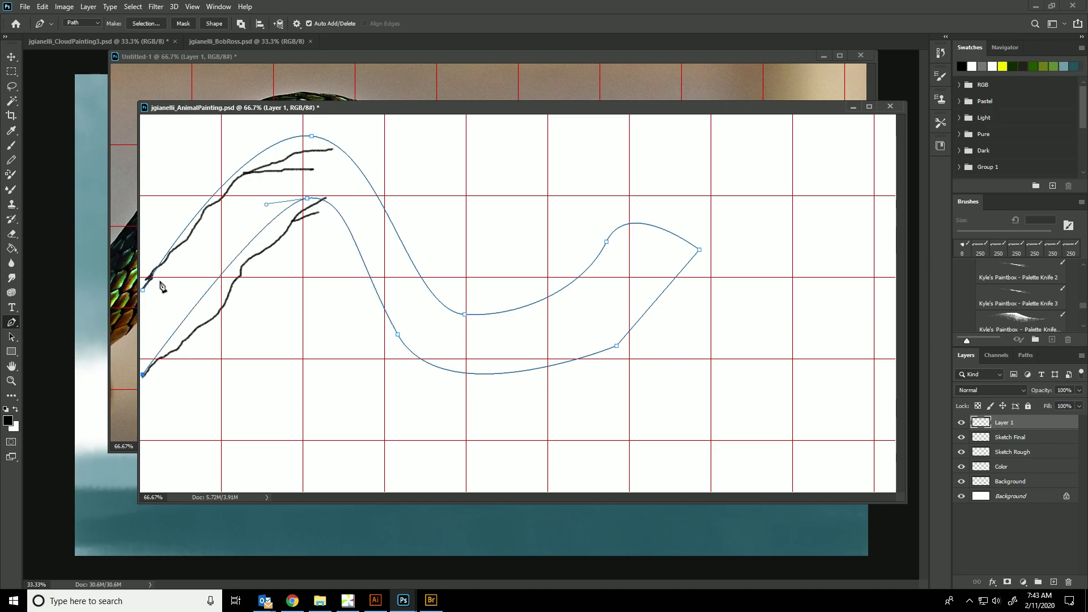
{"action": "left_click", "coordinate": [143, 290]}
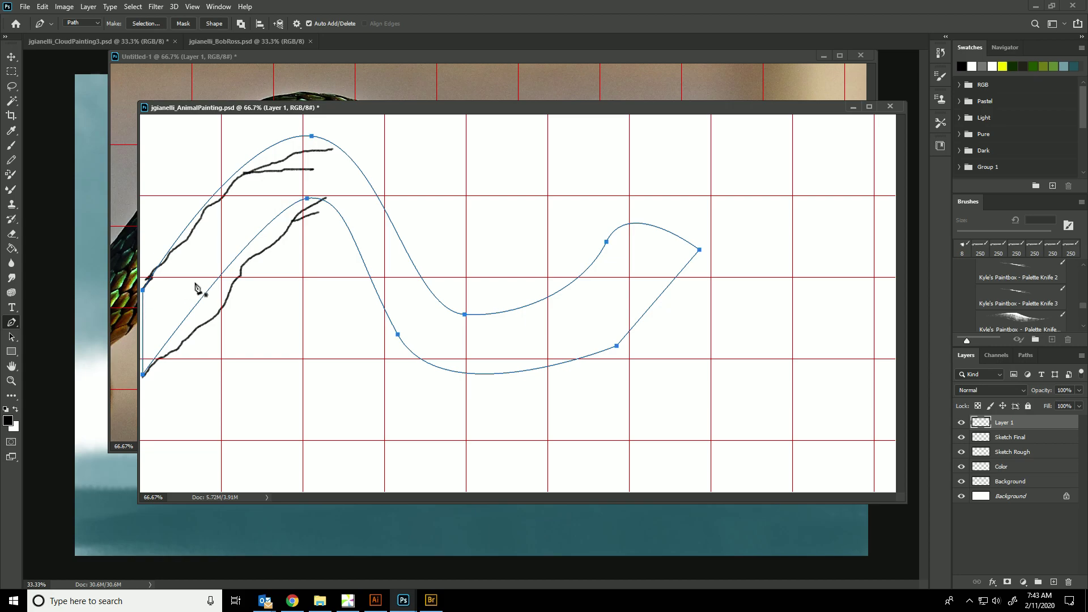
Try to apply a 5 px black outside stroke to Layer 1
{"action": "left_click", "coordinate": [25, 6]}
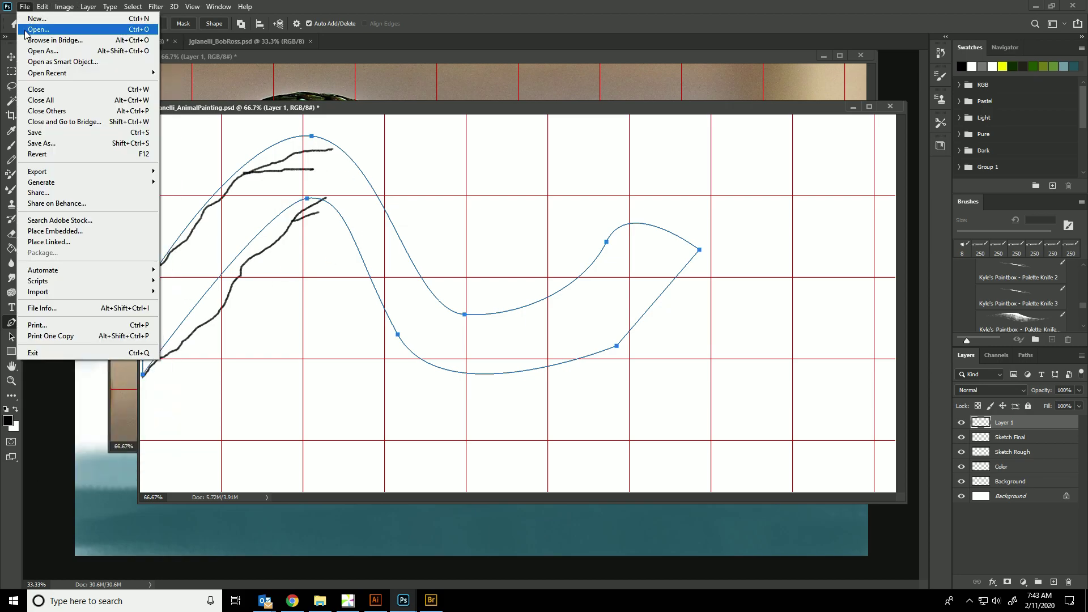
{"action": "mouse_move", "coordinate": [43, 7]}
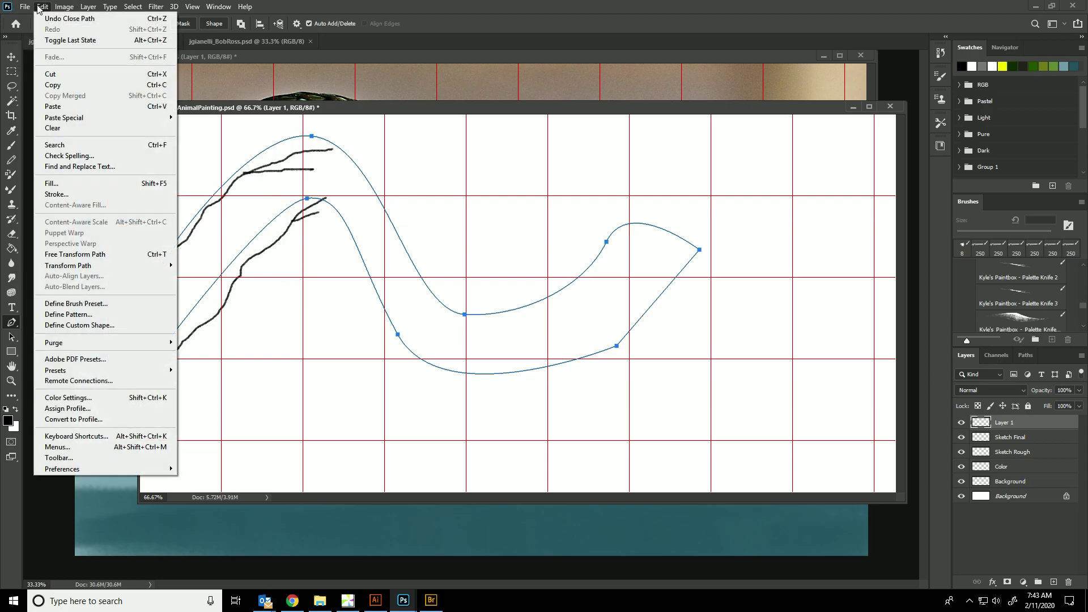
{"action": "left_click", "coordinate": [57, 195]}
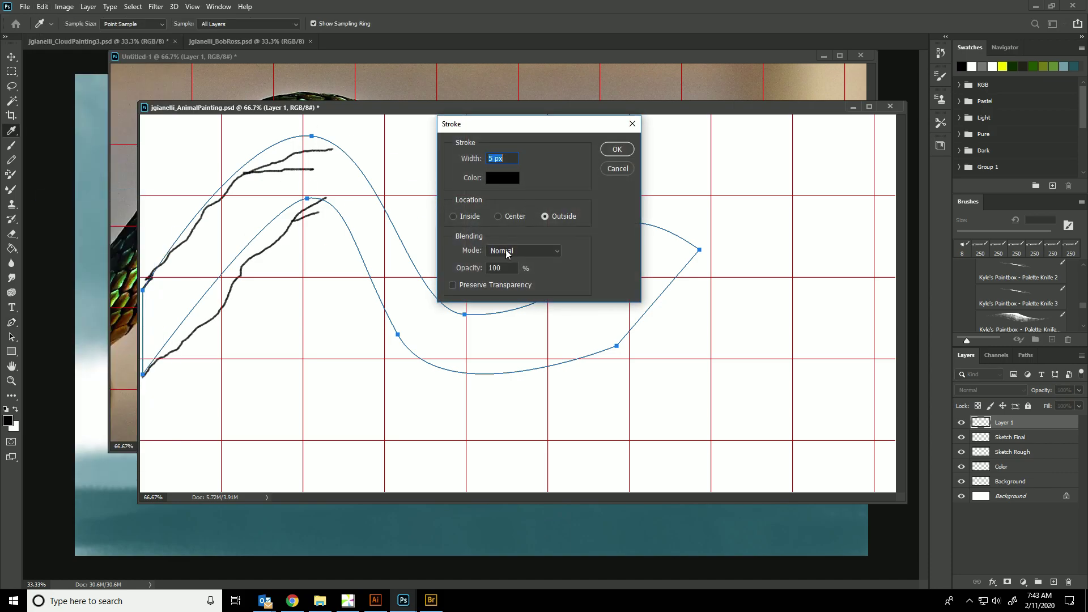
{"action": "left_click", "coordinate": [616, 149]}
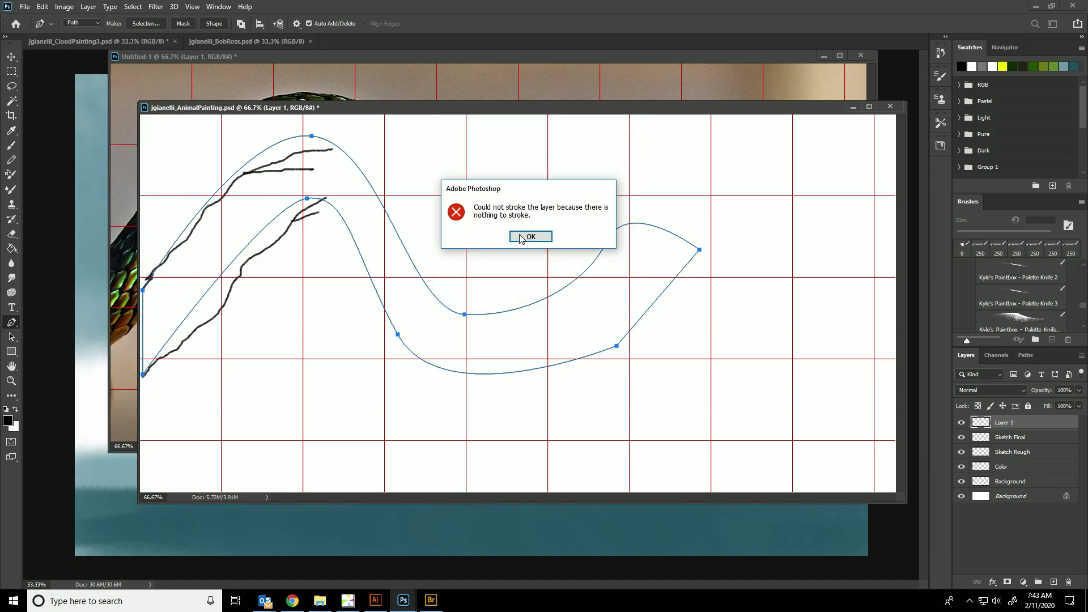
{"action": "left_click", "coordinate": [531, 237]}
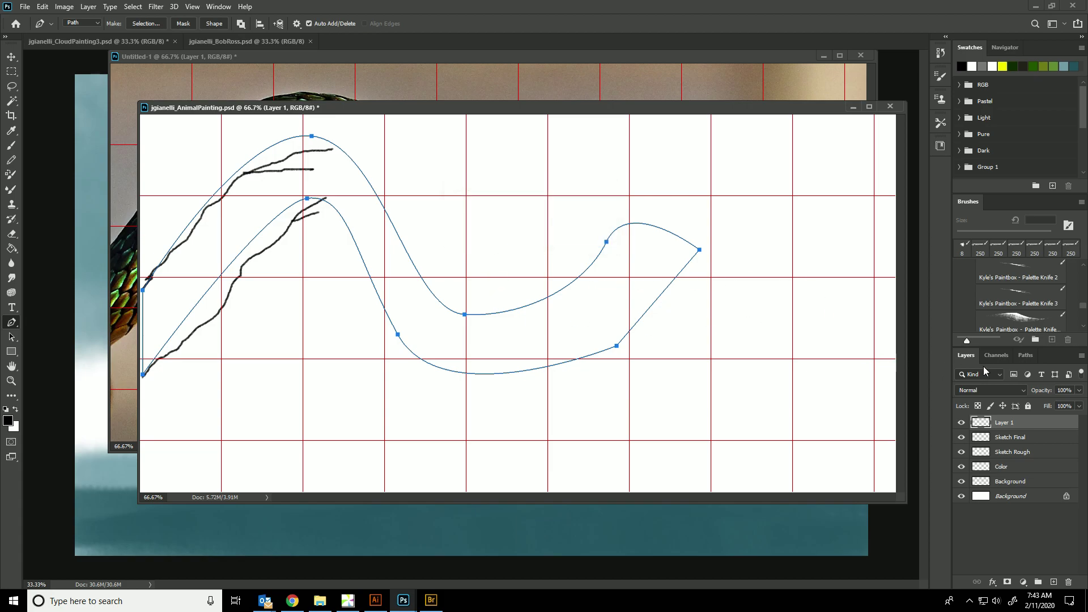
Stroke the snake work path with the brush on Layer 1 and hide the Sketch Final layer
{"action": "left_click", "coordinate": [1024, 356]}
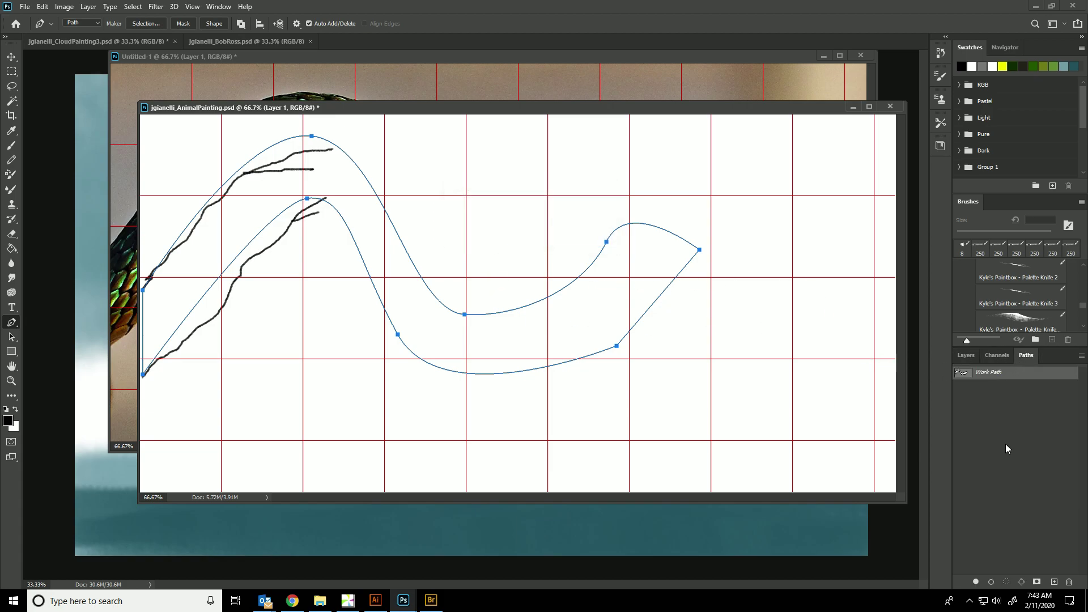
{"action": "left_click", "coordinate": [995, 583]}
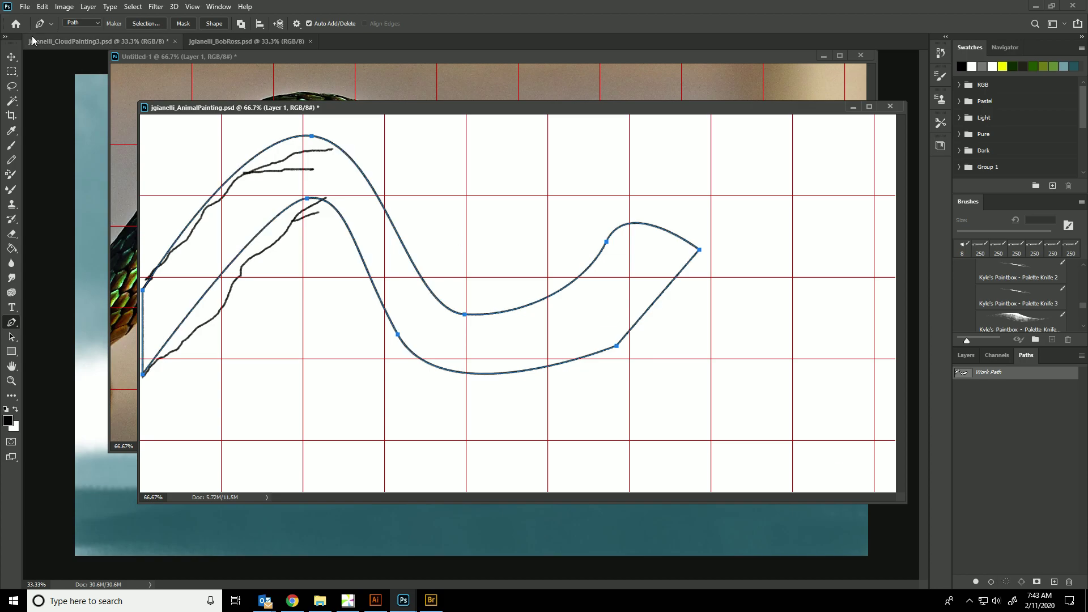
{"action": "left_click", "coordinate": [966, 357]}
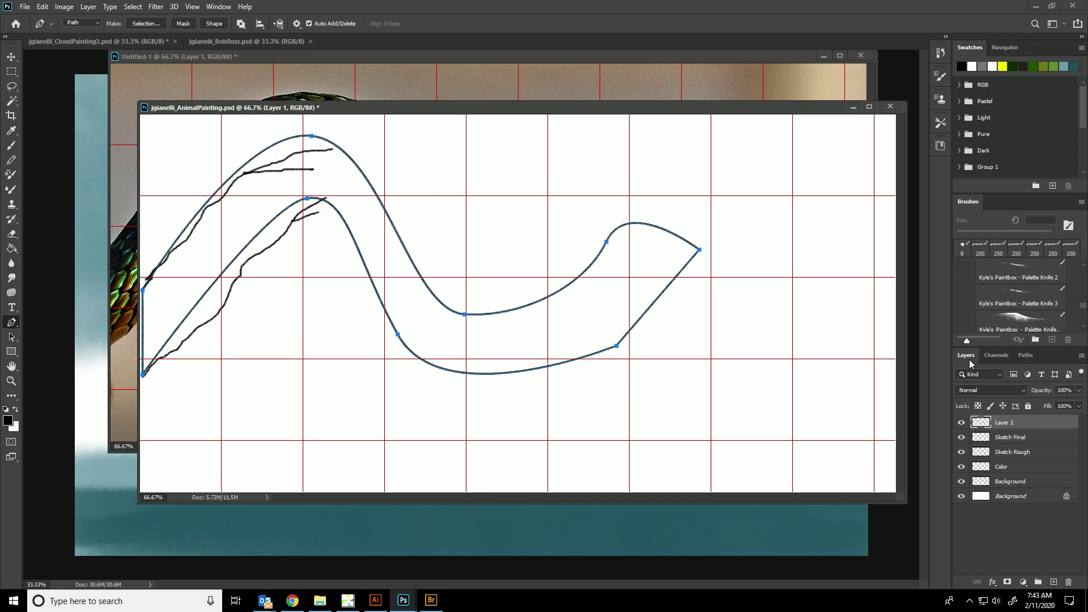
{"action": "left_click", "coordinate": [961, 437]}
Deselect the layers and delete the work path
{"action": "key", "text": "v"}
{"action": "left_click", "coordinate": [533, 190]}
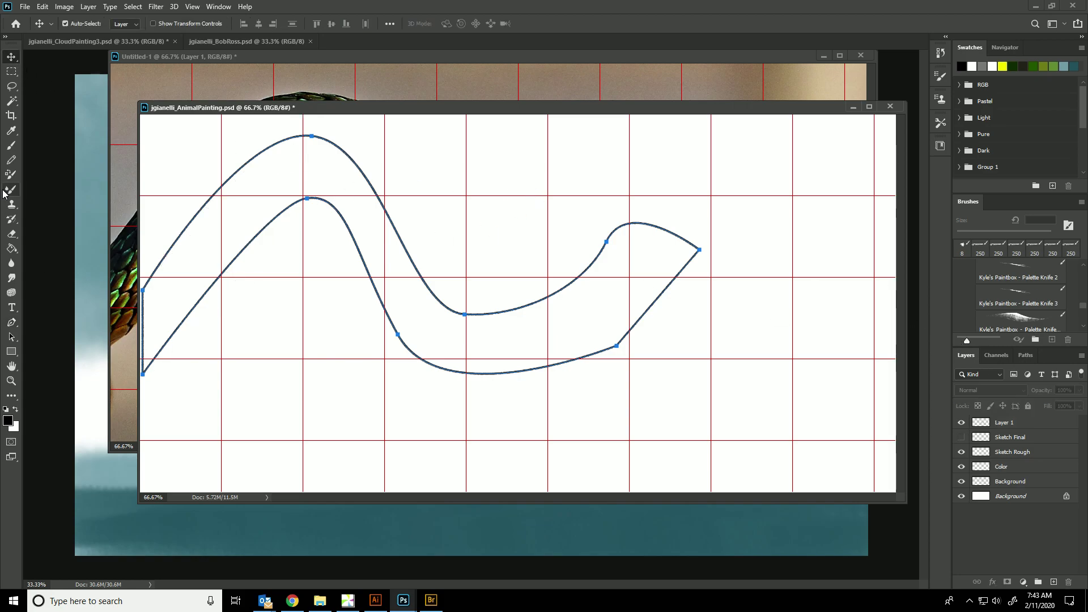
{"action": "left_click", "coordinate": [1026, 355]}
{"action": "left_click_drag", "start_coordinate": [992, 373], "coordinate": [1071, 580]}
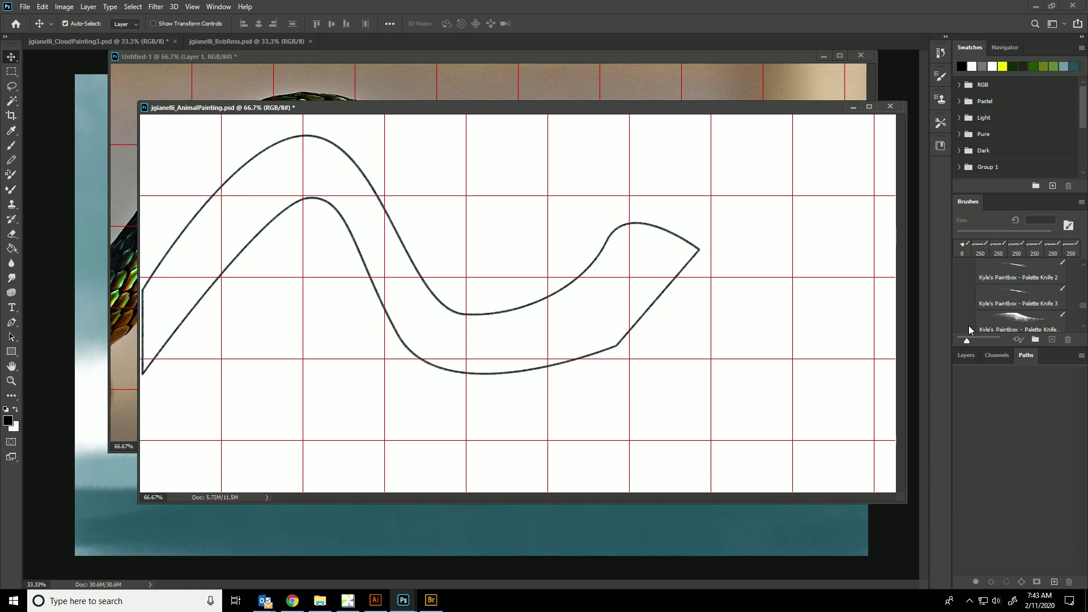
Select the area inside the snake outline on Layer 1 with the Magic Wand
{"action": "left_click", "coordinate": [965, 357]}
{"action": "left_click", "coordinate": [10, 104]}
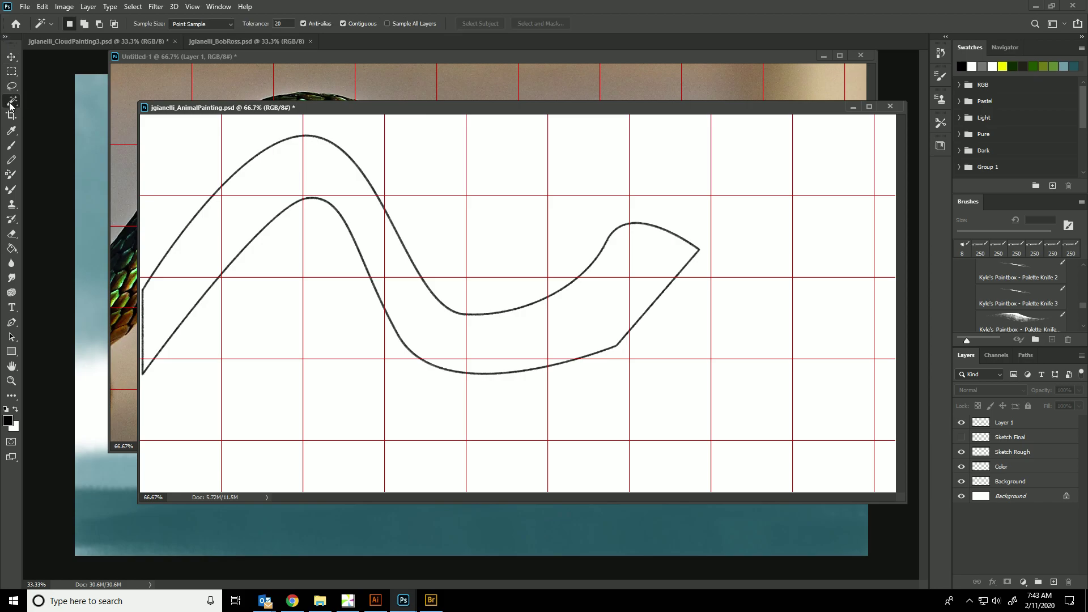
{"action": "left_click", "coordinate": [1006, 422]}
{"action": "left_click", "coordinate": [574, 235]}
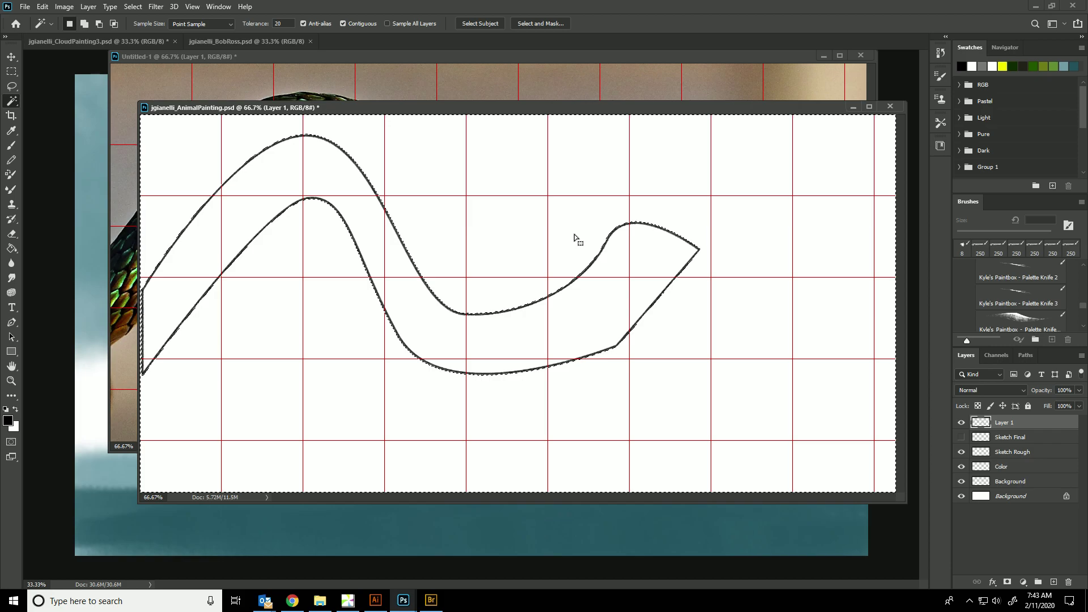
{"action": "left_click", "coordinate": [644, 250]}
Hide Layer 1 and paint the selected snake shape olive green on the Color layer with a 136 px textured brush
{"action": "left_click", "coordinate": [961, 422]}
{"action": "left_click", "coordinate": [1001, 467]}
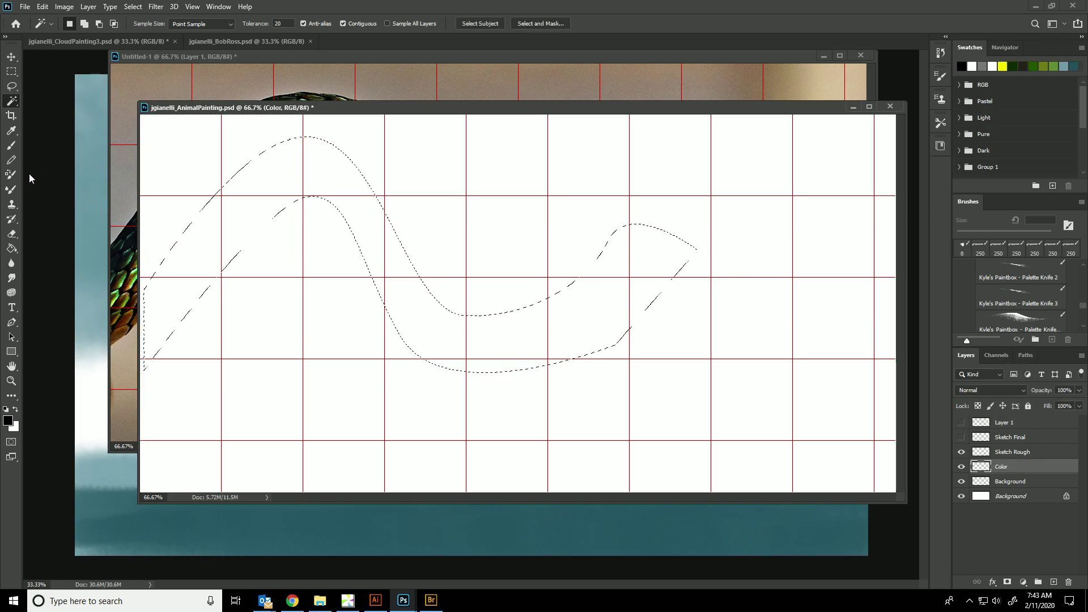
{"action": "key", "text": "b"}
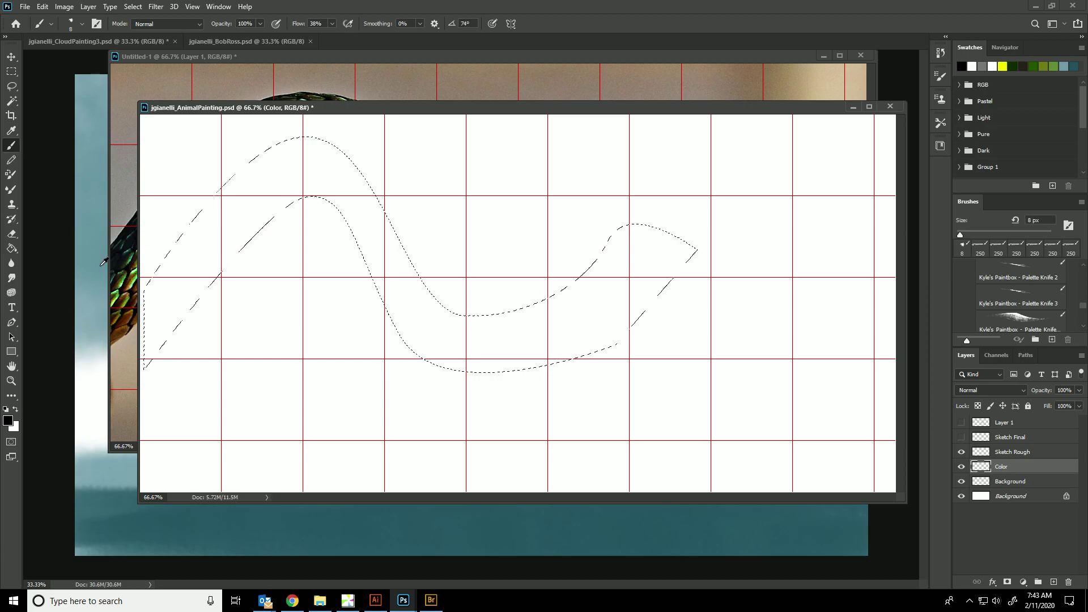
{"action": "mouse_move", "coordinate": [251, 199]}
{"action": "left_mouse_down"}
{"action": "mouse_move", "coordinate": [236, 218]}
{"action": "mouse_move", "coordinate": [201, 211]}
{"action": "left_mouse_up"}
{"action": "right_click", "coordinate": [243, 199]}
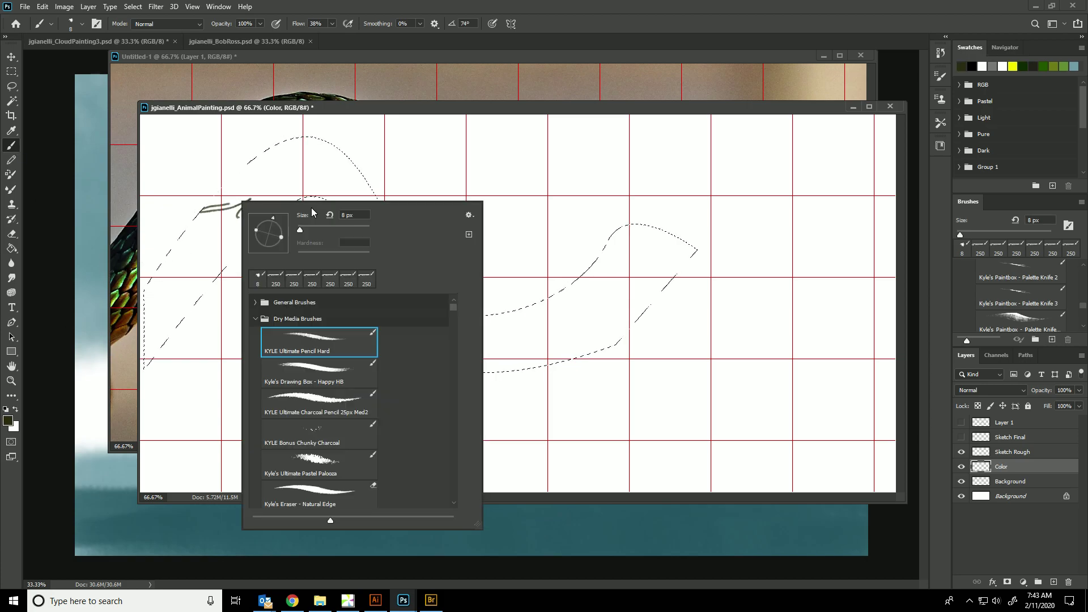
{"action": "left_click", "coordinate": [339, 225]}
{"action": "mouse_move", "coordinate": [287, 176]}
{"action": "left_mouse_down"}
{"action": "mouse_move", "coordinate": [185, 222]}
{"action": "mouse_move", "coordinate": [170, 278]}
{"action": "mouse_move", "coordinate": [283, 192]}
{"action": "mouse_move", "coordinate": [272, 150]}
{"action": "mouse_move", "coordinate": [170, 272]}
{"action": "mouse_move", "coordinate": [256, 192]}
{"action": "mouse_move", "coordinate": [345, 170]}
{"action": "mouse_move", "coordinate": [433, 381]}
{"action": "mouse_move", "coordinate": [488, 356]}
{"action": "mouse_move", "coordinate": [442, 329]}
{"action": "mouse_move", "coordinate": [539, 308]}
{"action": "mouse_move", "coordinate": [651, 233]}
{"action": "left_mouse_up"}
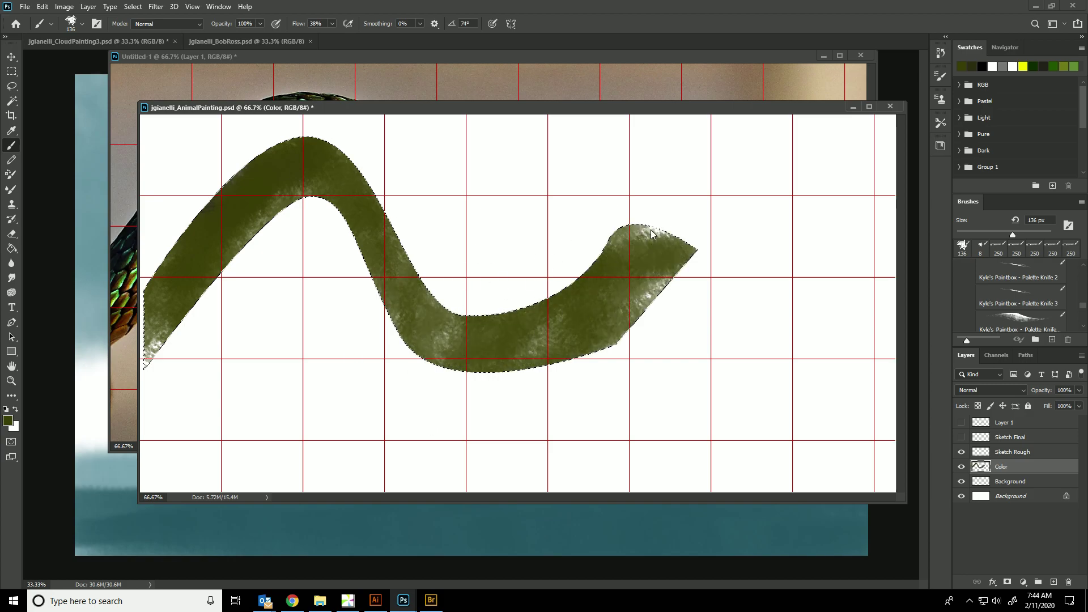
Choose a round brush from General Brushes and paint a smoother olive green coat inside the snake selection
{"action": "left_click_drag", "start_coordinate": [371, 107], "coordinate": [379, 130]}
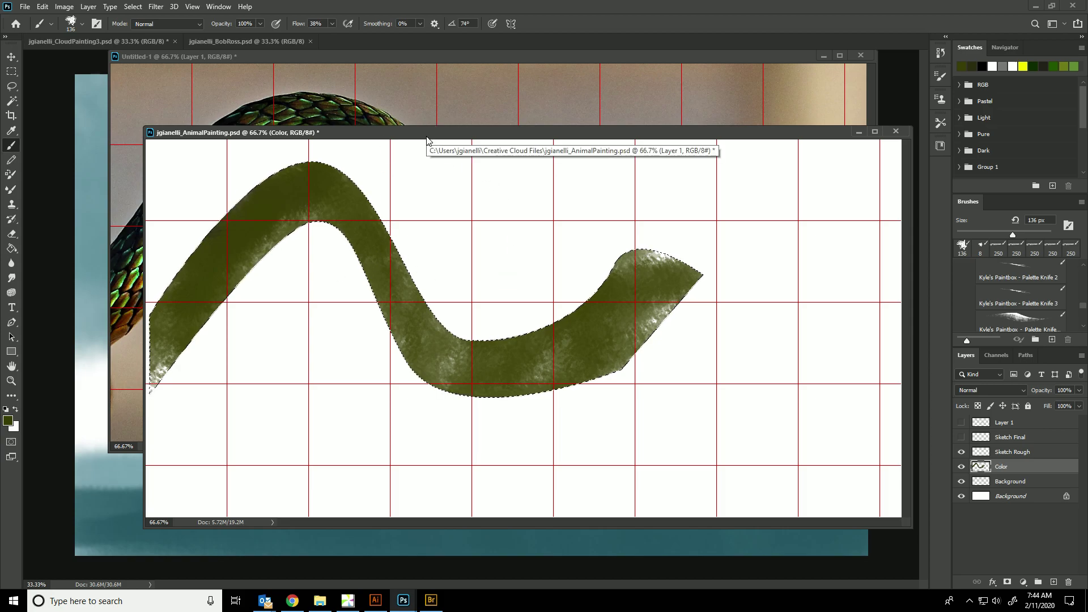
{"action": "mouse_move", "coordinate": [427, 140]}
{"action": "left_mouse_down"}
{"action": "mouse_move", "coordinate": [447, 330]}
{"action": "mouse_move", "coordinate": [411, 123]}
{"action": "left_mouse_up"}
{"action": "right_click", "coordinate": [419, 227]}
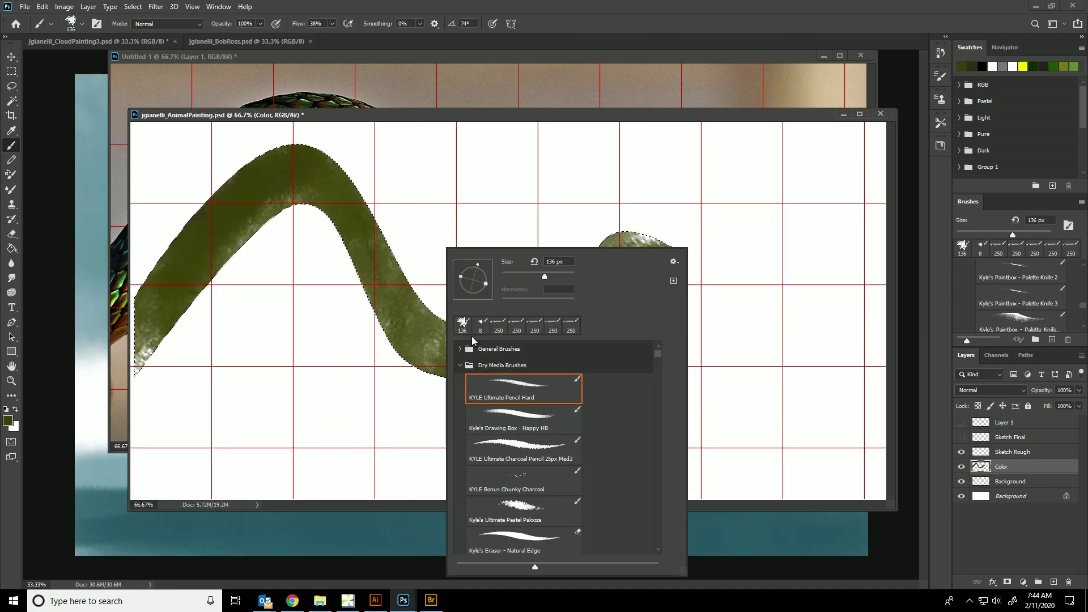
{"action": "left_click", "coordinate": [460, 365]}
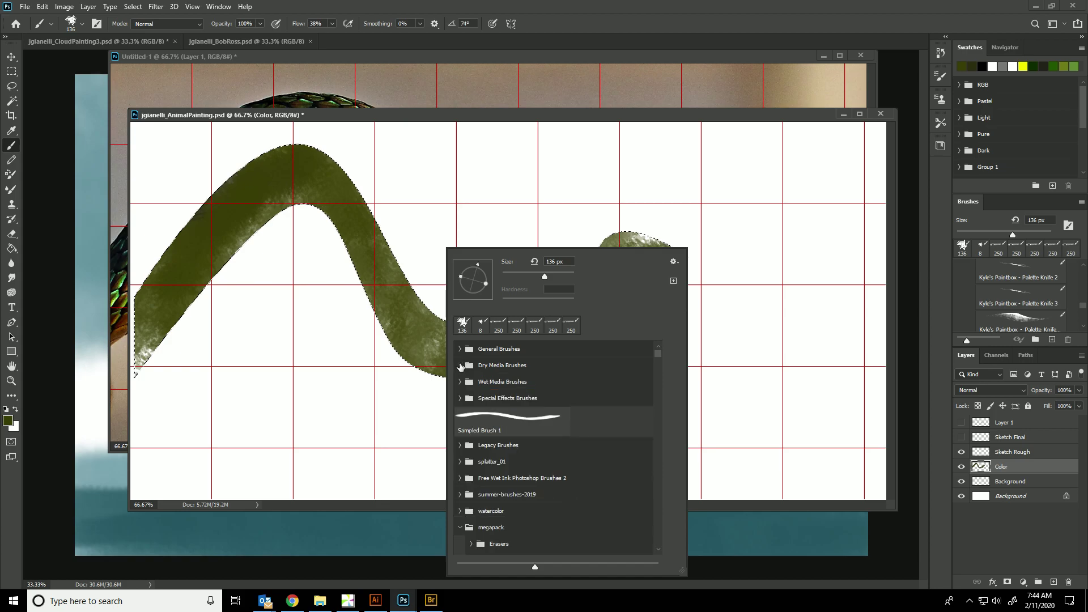
{"action": "left_click", "coordinate": [460, 348]}
{"action": "left_click", "coordinate": [522, 378]}
{"action": "left_click", "coordinate": [504, 402]}
{"action": "mouse_move", "coordinate": [278, 184]}
{"action": "left_mouse_down"}
{"action": "mouse_move", "coordinate": [428, 238]}
{"action": "mouse_move", "coordinate": [471, 345]}
{"action": "mouse_move", "coordinate": [503, 270]}
{"action": "mouse_move", "coordinate": [372, 241]}
{"action": "left_mouse_up"}
Uncover the snake photo, sample its dark green and golden yellow, and paint each as a band along the selected body
{"action": "mouse_move", "coordinate": [315, 120]}
{"action": "left_mouse_down"}
{"action": "mouse_move", "coordinate": [569, 142]}
{"action": "mouse_move", "coordinate": [498, 123]}
{"action": "left_mouse_up"}
{"action": "left_click", "coordinate": [189, 213], "text": "alt"}
{"action": "left_click", "coordinate": [172, 202], "text": "alt"}
{"action": "left_click", "coordinate": [340, 306]}
{"action": "mouse_move", "coordinate": [316, 285]}
{"action": "left_mouse_down"}
{"action": "mouse_move", "coordinate": [414, 193]}
{"action": "mouse_move", "coordinate": [464, 172]}
{"action": "mouse_move", "coordinate": [645, 337]}
{"action": "left_mouse_up"}
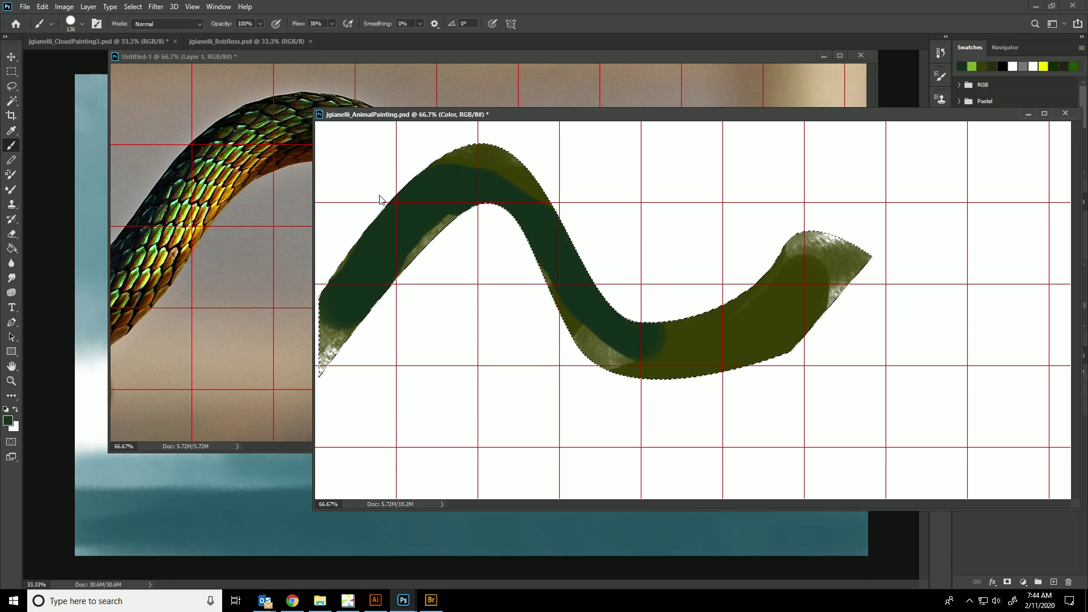
{"action": "left_click", "coordinate": [211, 185], "text": "alt"}
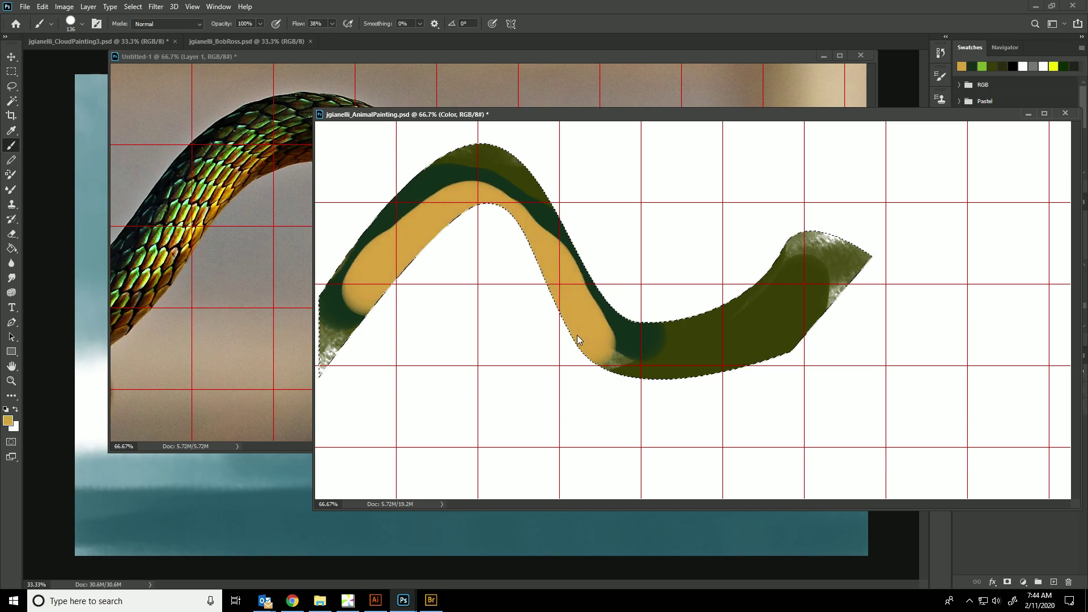